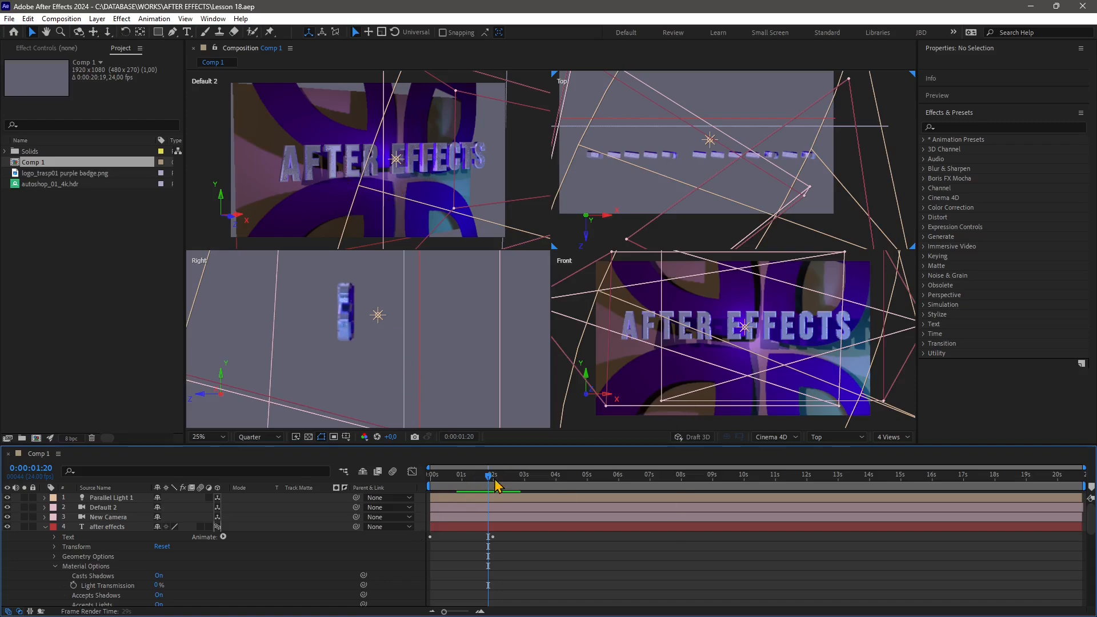
Review the existing 3D title animation at the first frame and at points between one and two seconds
{"action": "key", "text": "Home"}
{"action": "left_click", "coordinate": [382, 76]}
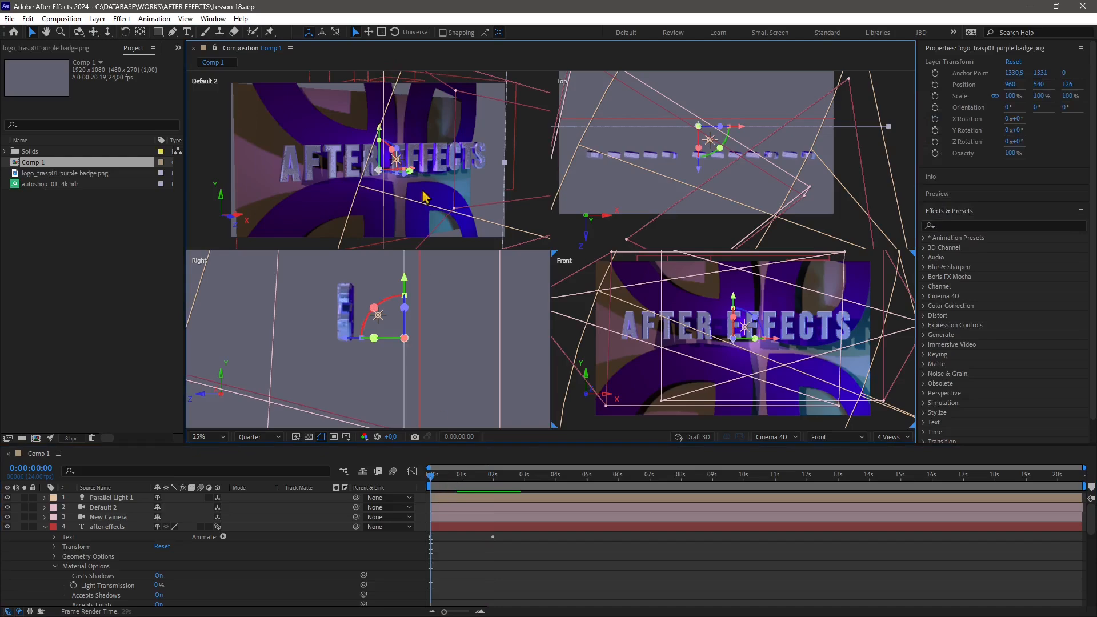
{"action": "left_click", "coordinate": [468, 477]}
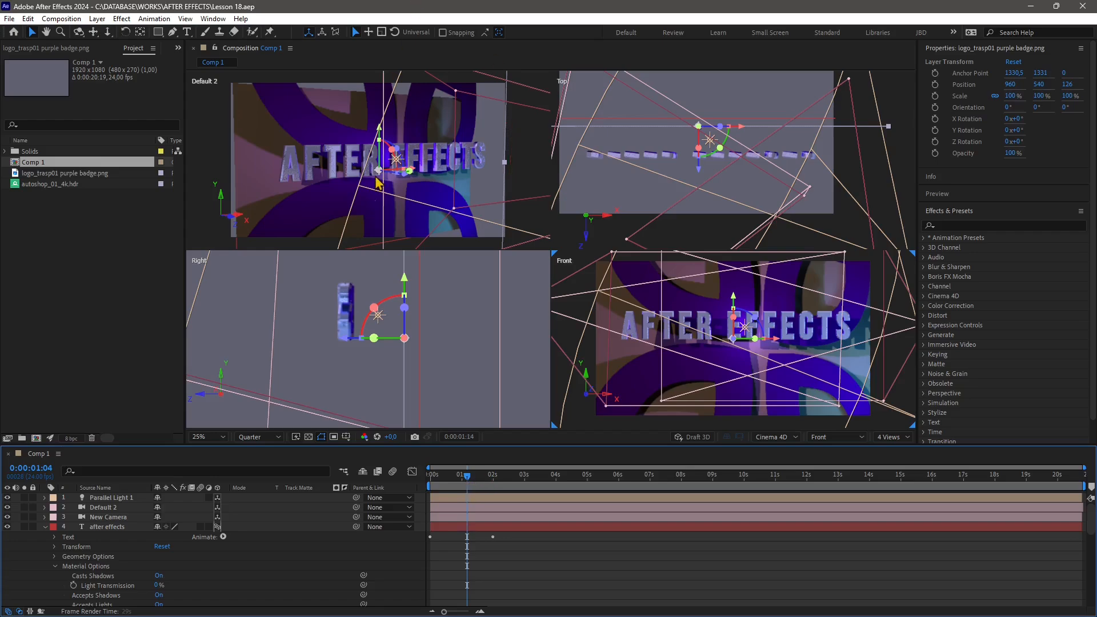
{"action": "key", "text": "Home"}
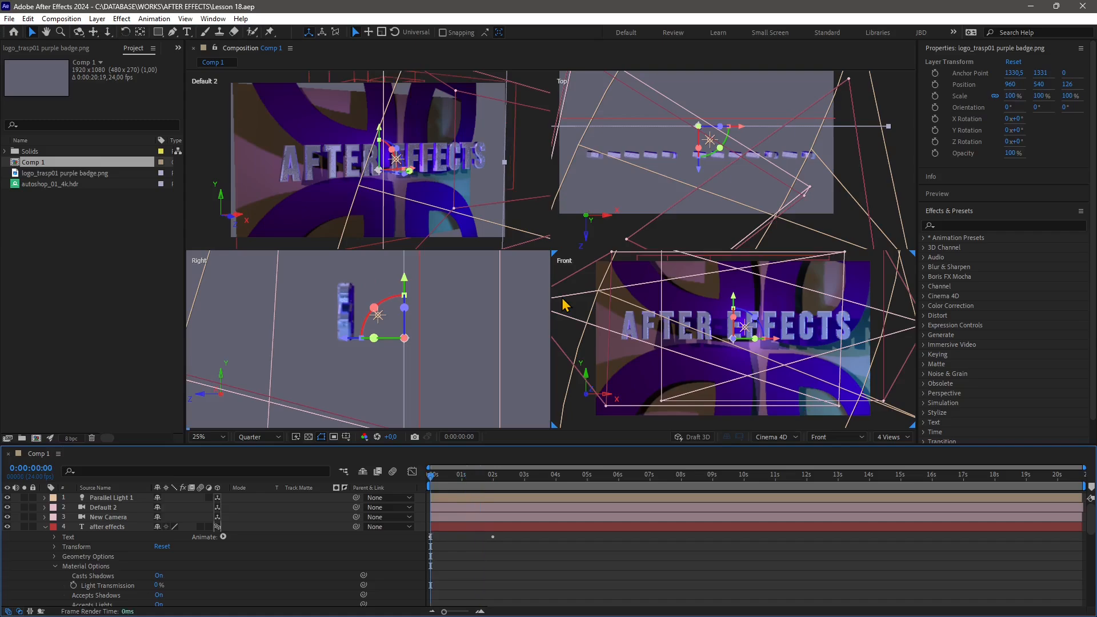
{"action": "left_click", "coordinate": [478, 487]}
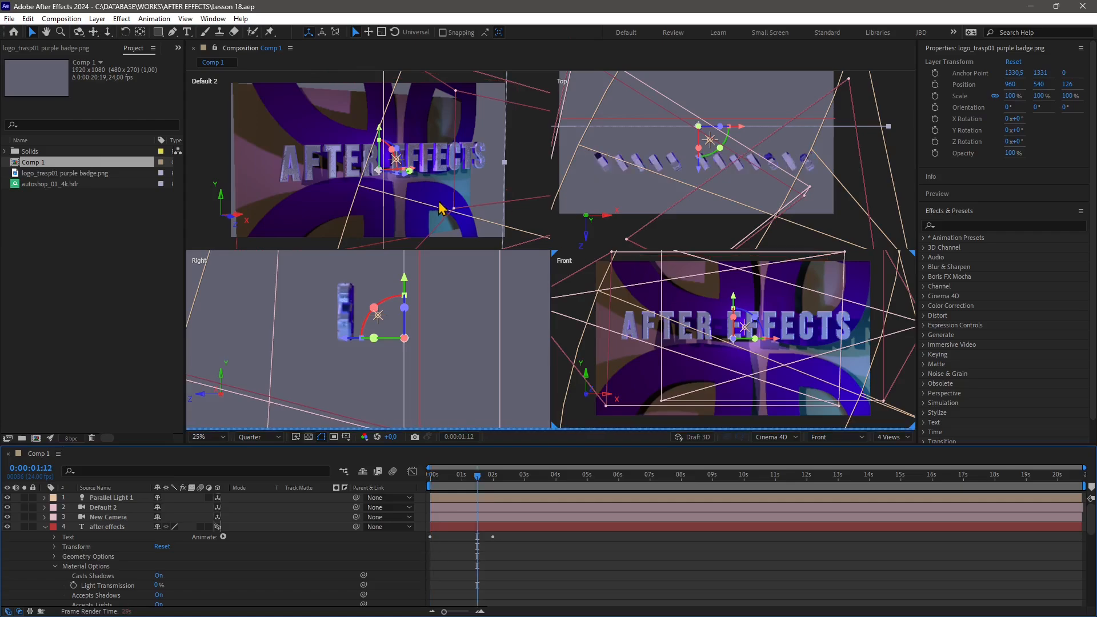
Start a new project and create an HD 1920x1080 composition at 24 fps with a duration of 0:00:20:19
{"action": "left_click", "coordinate": [9, 19]}
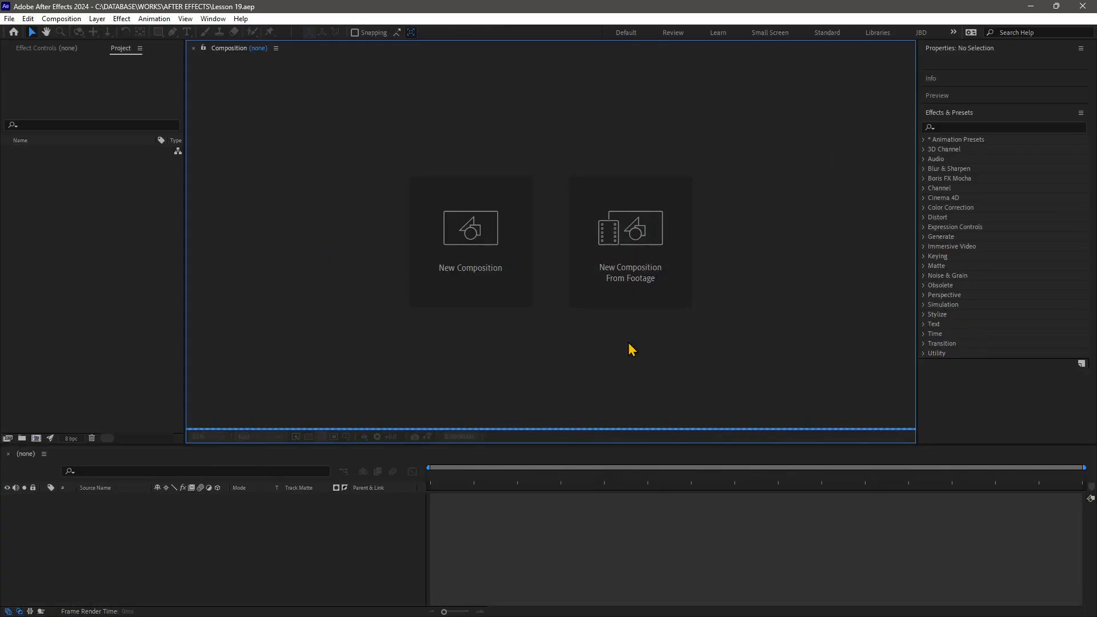
{"action": "left_click", "coordinate": [475, 238]}
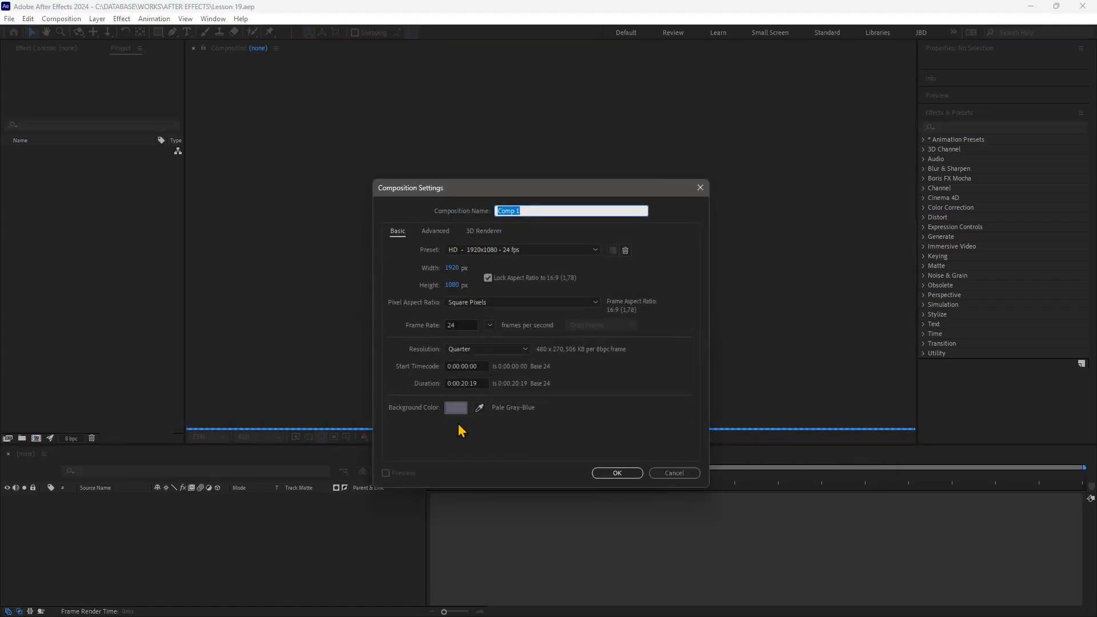
{"action": "left_click", "coordinate": [628, 475]}
{"action": "scroll", "coordinate": [506, 246], "scroll_direction": "up", "scroll_amount": 2}
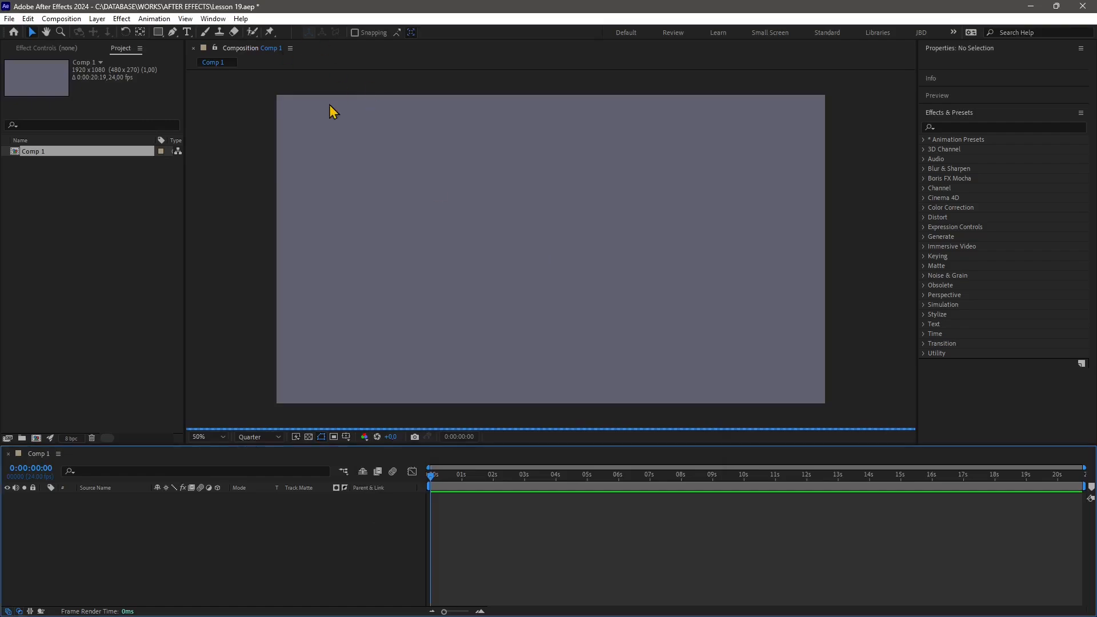
Add a white 1920 x 1080 px solid layer named "back grond" to the composition
{"action": "left_click", "coordinate": [98, 21]}
{"action": "mouse_move", "coordinate": [114, 35]}
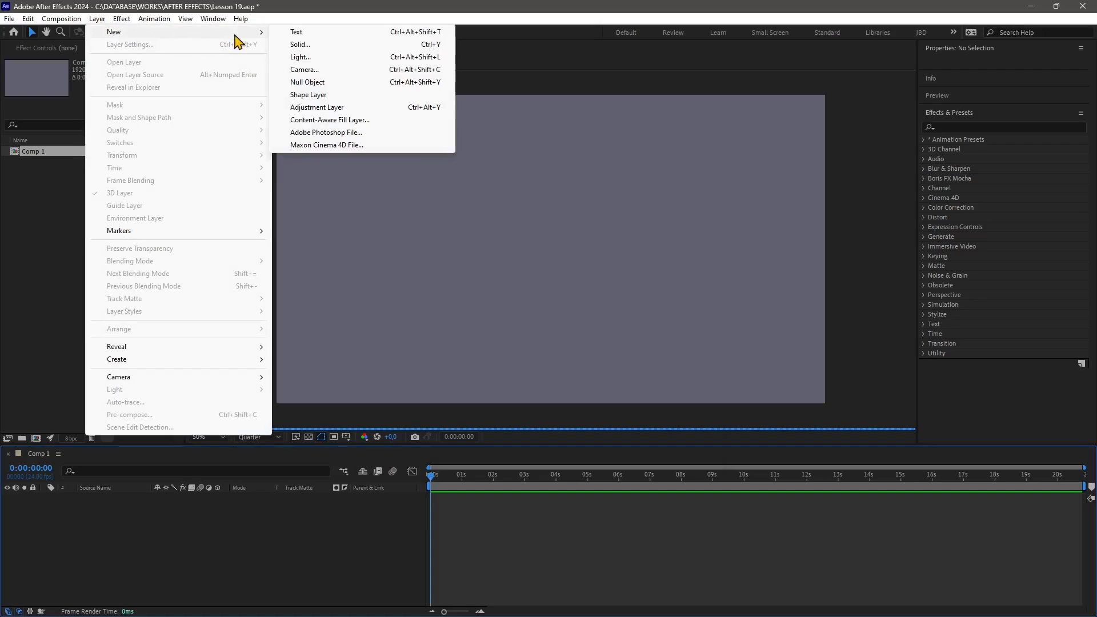
{"action": "left_click", "coordinate": [313, 45]}
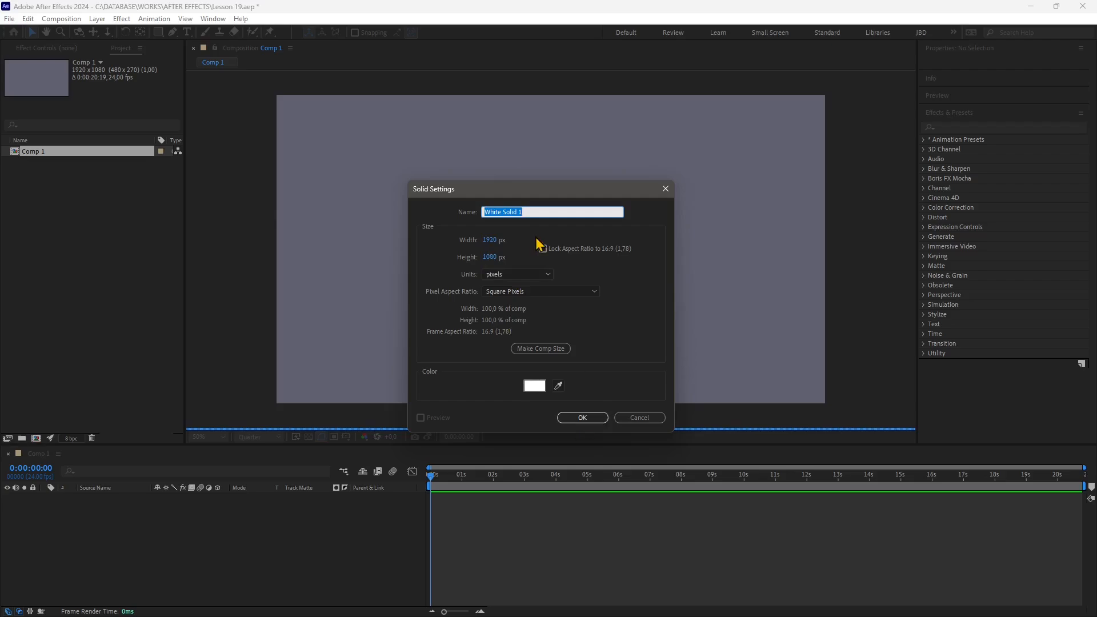
{"action": "type", "text": "back grond"}
{"action": "key", "text": "Return"}
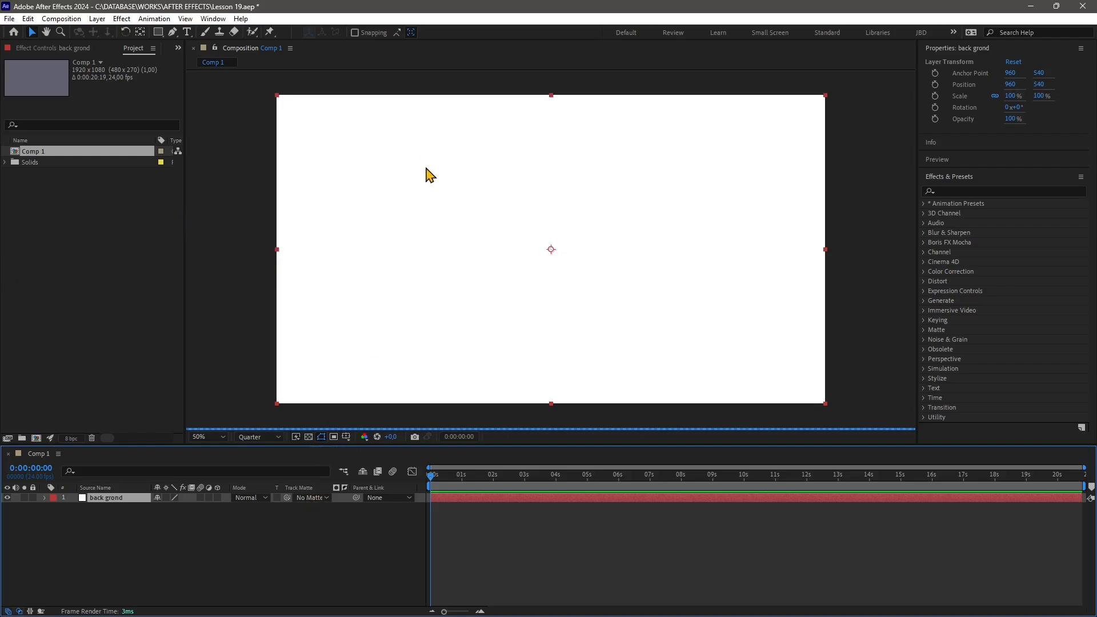
Add a text layer reading "after effects" above the white solid
{"action": "left_click", "coordinate": [97, 20]}
{"action": "mouse_move", "coordinate": [114, 32]}
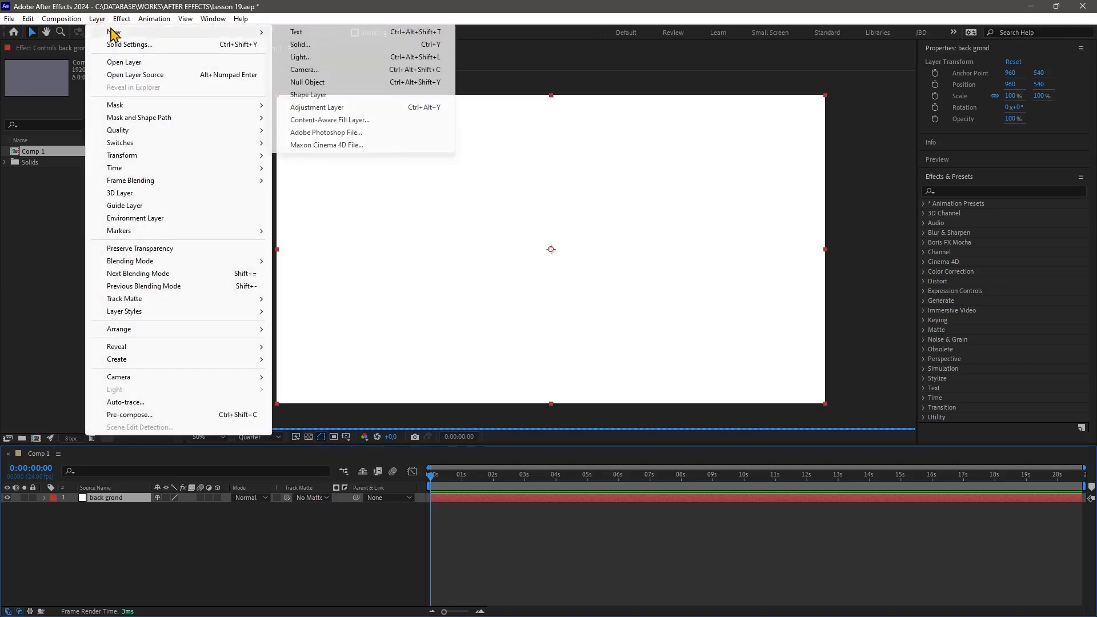
{"action": "left_click", "coordinate": [311, 34]}
{"action": "type", "text": "af"}
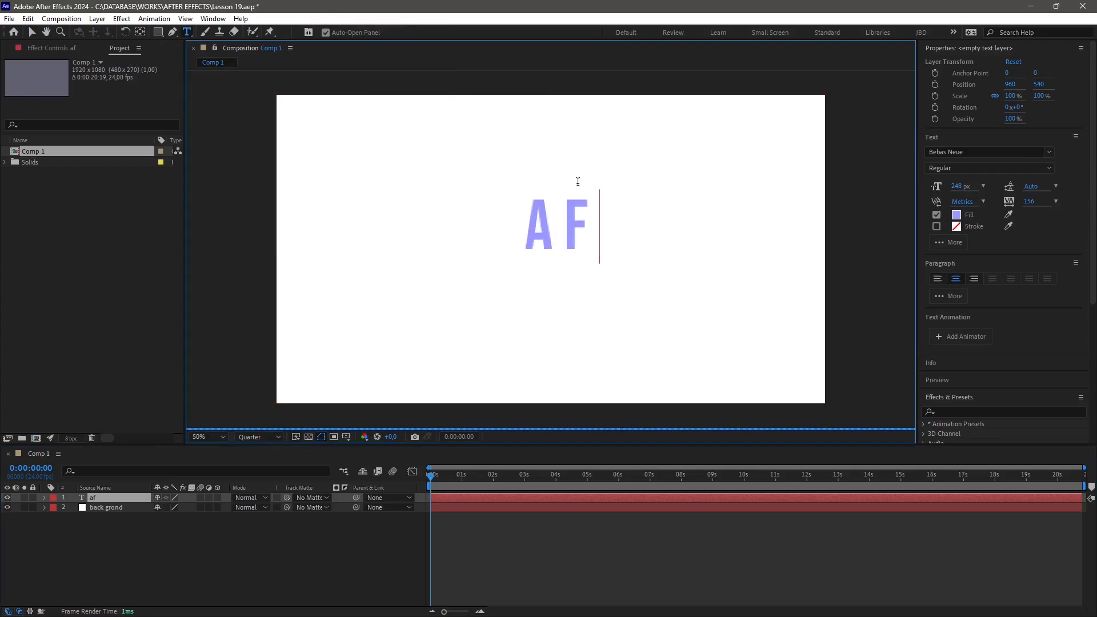
{"action": "type", "text": "tefer"}
{"action": "key", "text": "BackSpace"}
{"action": "key", "text": "BackSpace"}
{"action": "key", "text": "BackSpace"}
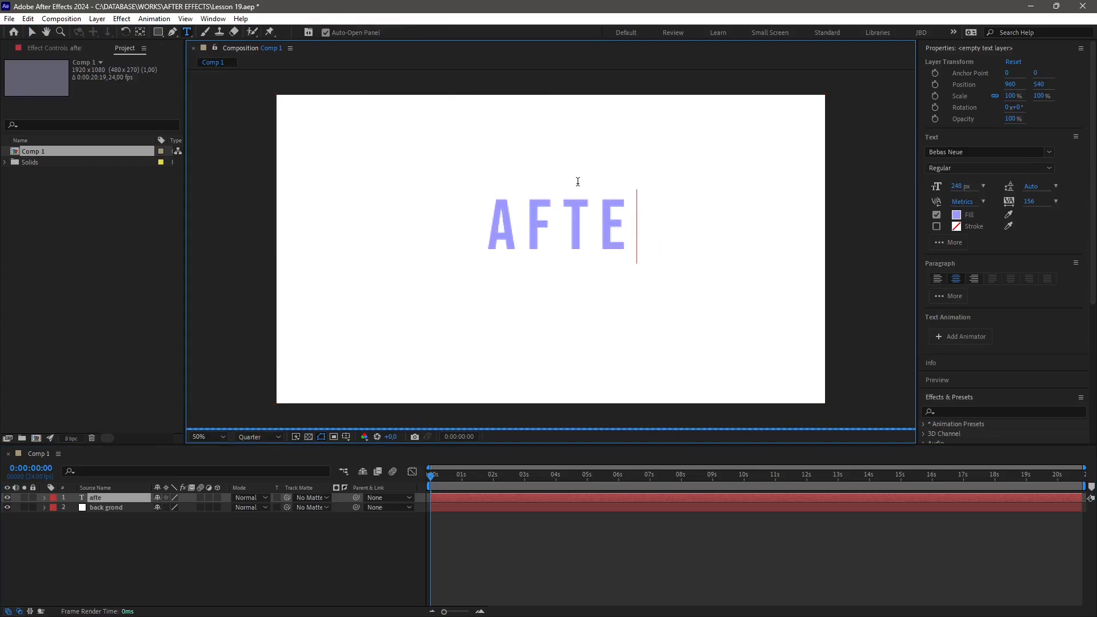
{"action": "type", "text": "r effects"}
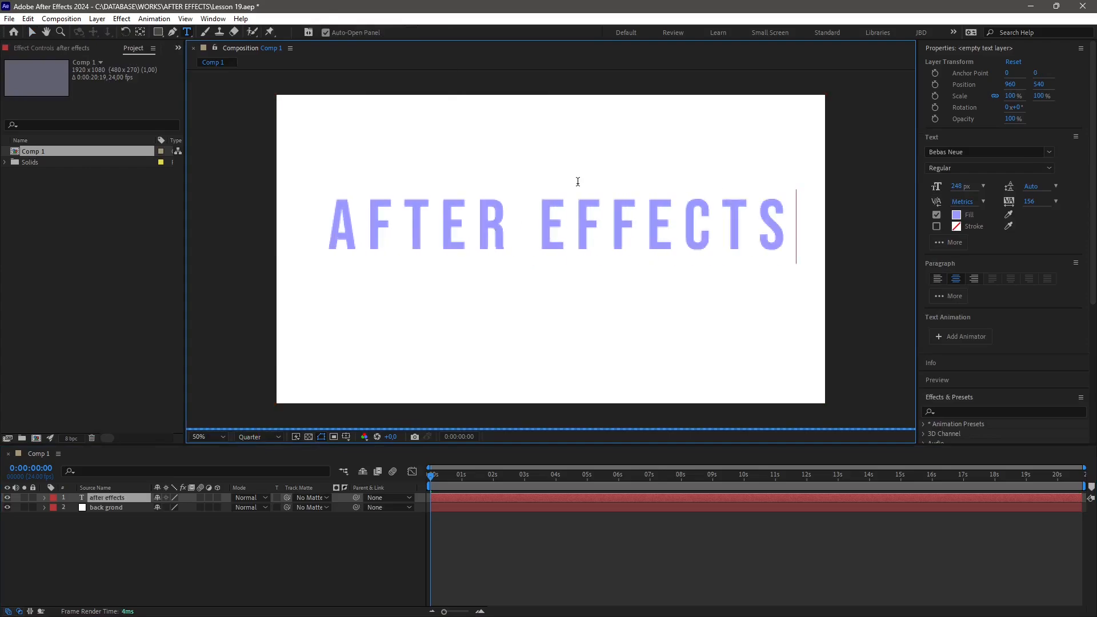
{"action": "left_click", "coordinate": [33, 215]}
{"action": "left_click", "coordinate": [313, 558]}
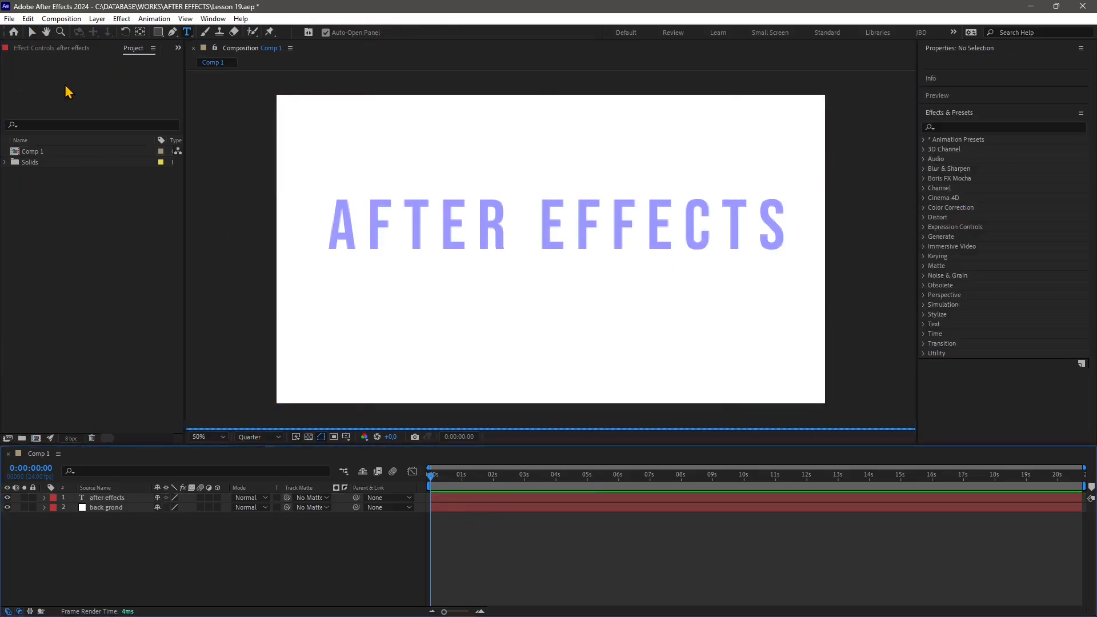
Start a file import and browse to the Videos folder inside WORKS > AFTER EFFECTS
{"action": "left_click", "coordinate": [10, 19]}
{"action": "mouse_move", "coordinate": [52, 180]}
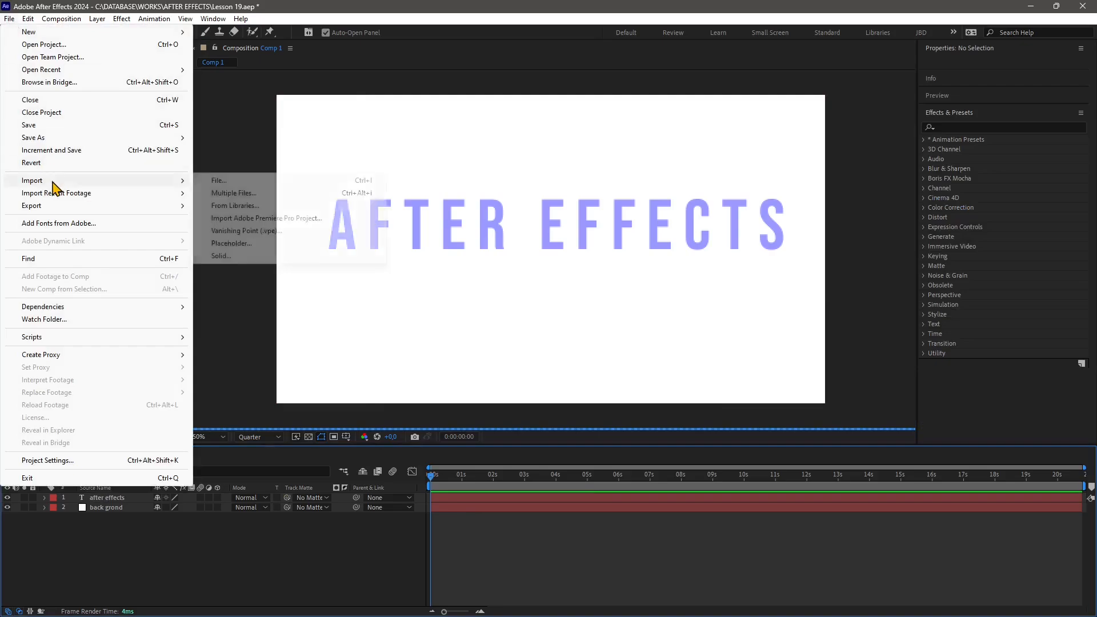
{"action": "left_click", "coordinate": [241, 182]}
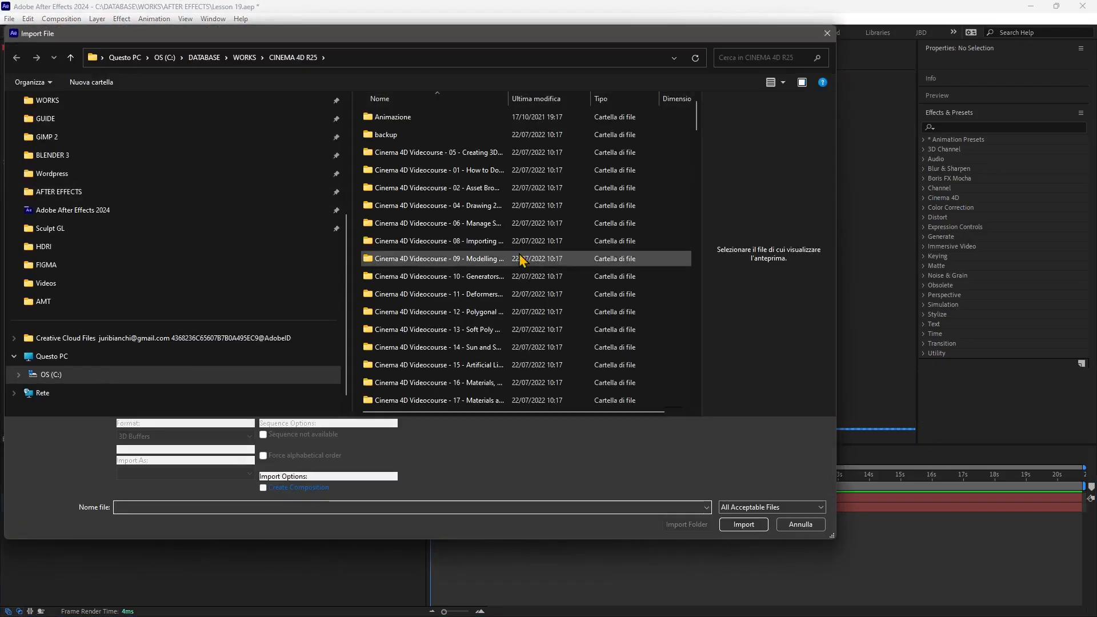
{"action": "scroll", "coordinate": [544, 300], "scroll_direction": "down", "scroll_amount": 15}
{"action": "scroll", "coordinate": [451, 379], "scroll_direction": "up", "scroll_amount": 4}
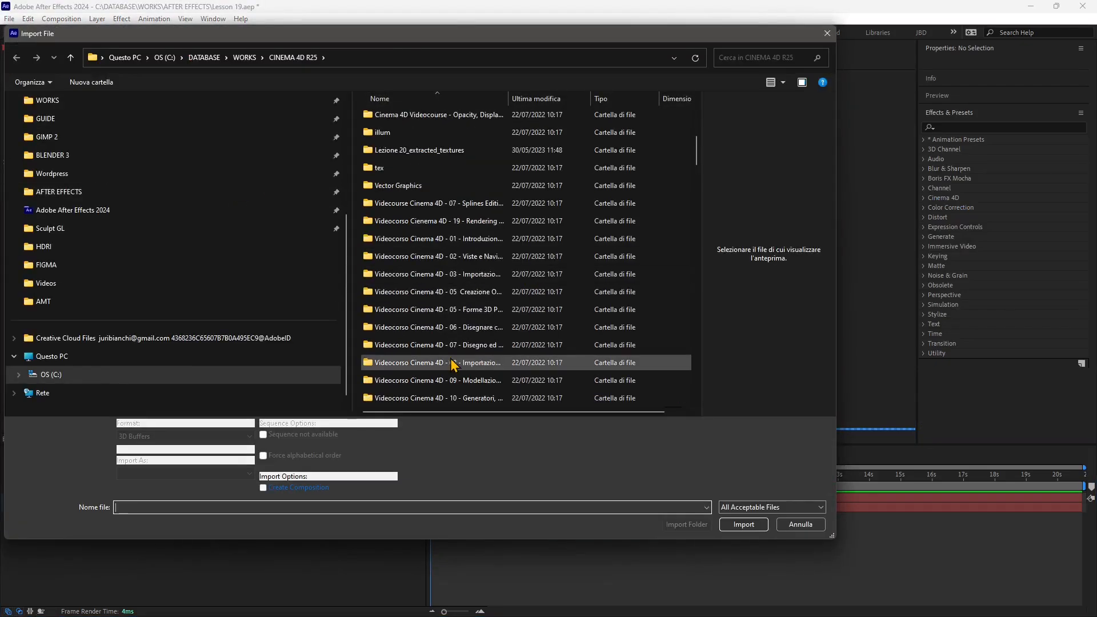
{"action": "scroll", "coordinate": [453, 365], "scroll_direction": "up", "scroll_amount": 3}
{"action": "scroll", "coordinate": [452, 364], "scroll_direction": "up", "scroll_amount": 3}
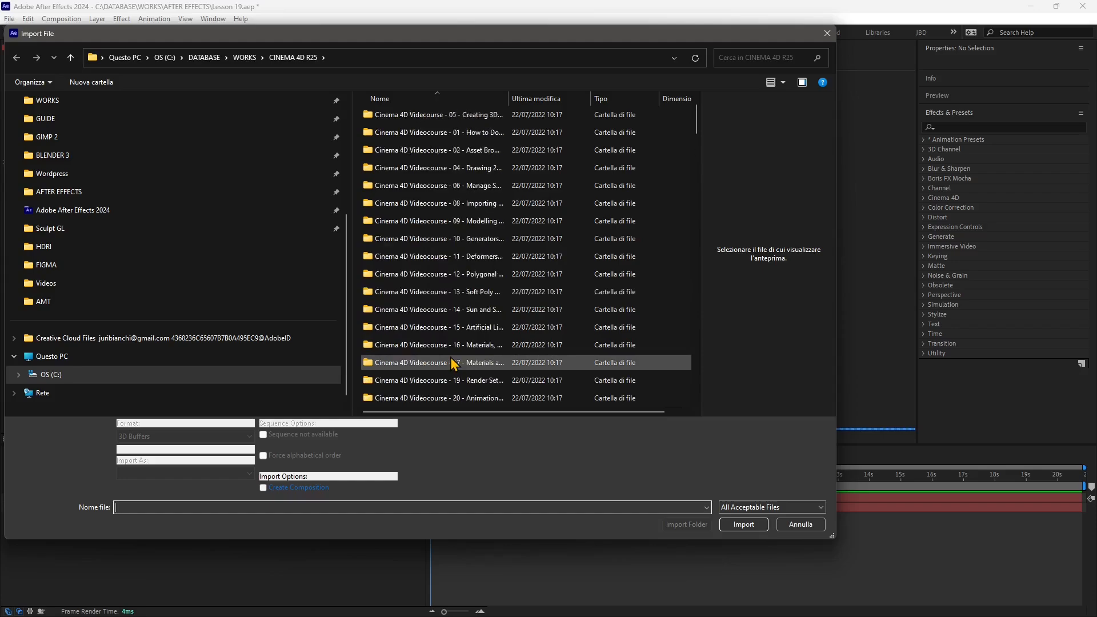
{"action": "left_click", "coordinate": [245, 57]}
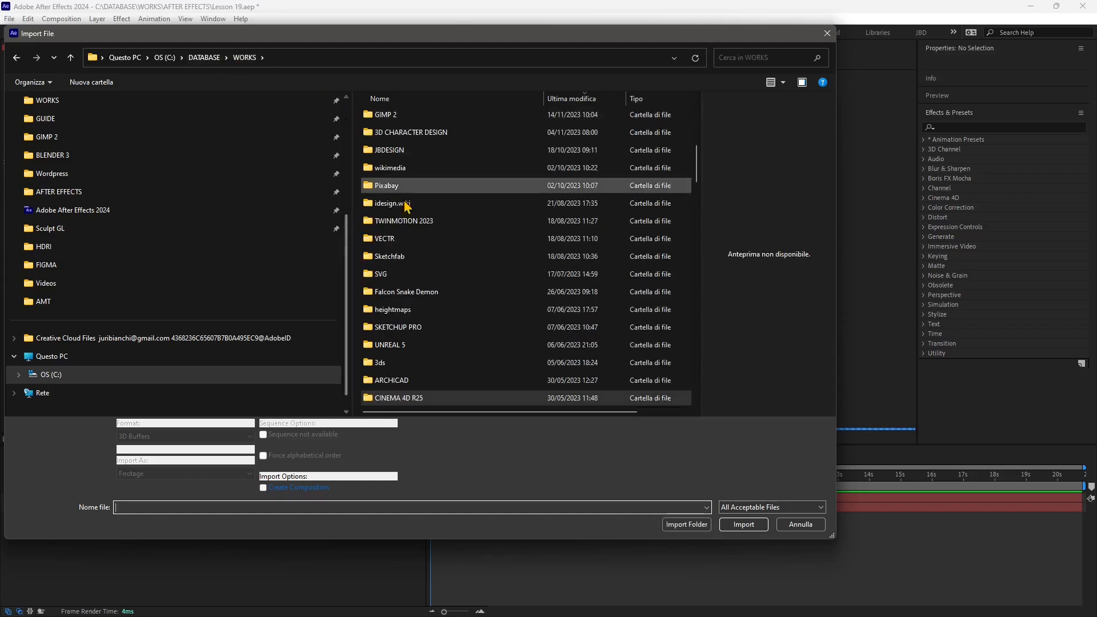
{"action": "scroll", "coordinate": [429, 337], "scroll_direction": "down", "scroll_amount": 2}
{"action": "scroll", "coordinate": [428, 374], "scroll_direction": "up", "scroll_amount": 9}
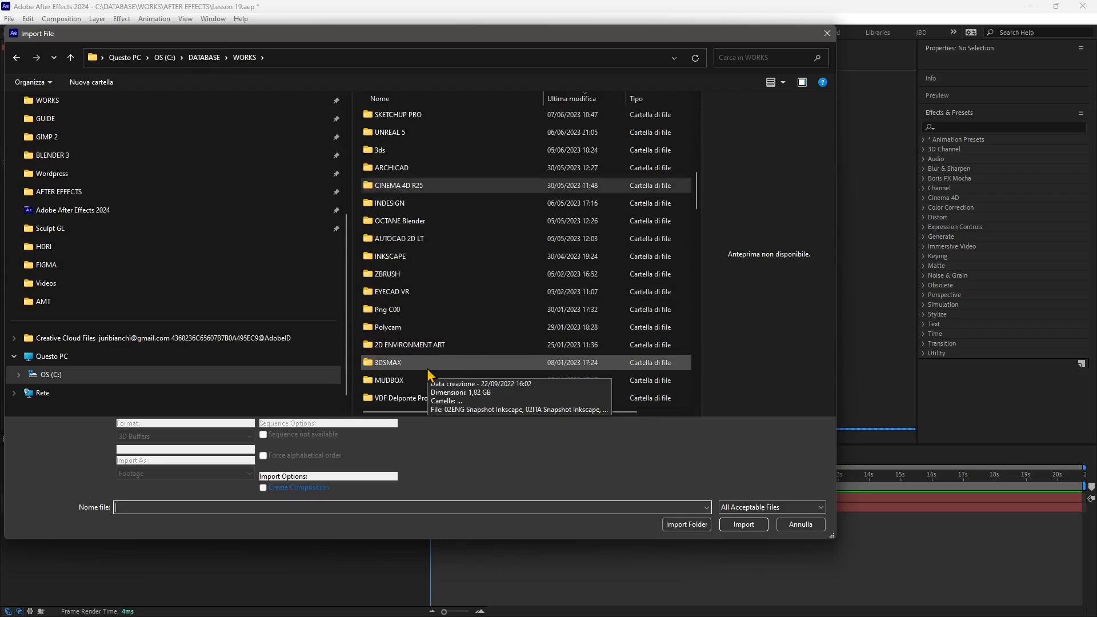
{"action": "double_click", "coordinate": [394, 120]}
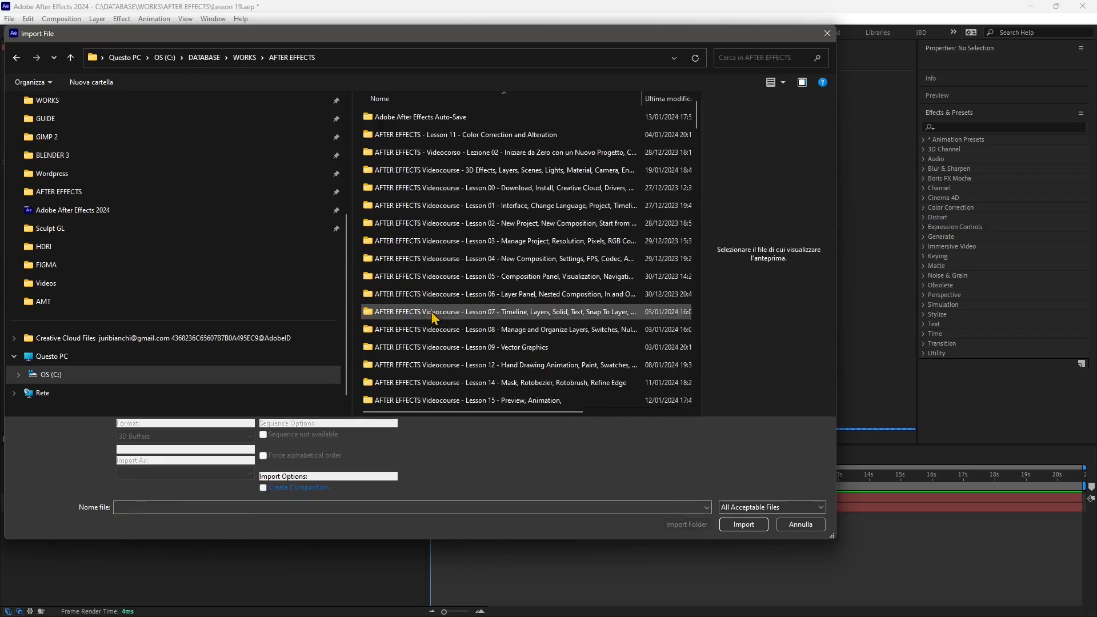
{"action": "scroll", "coordinate": [443, 328], "scroll_direction": "down", "scroll_amount": 8}
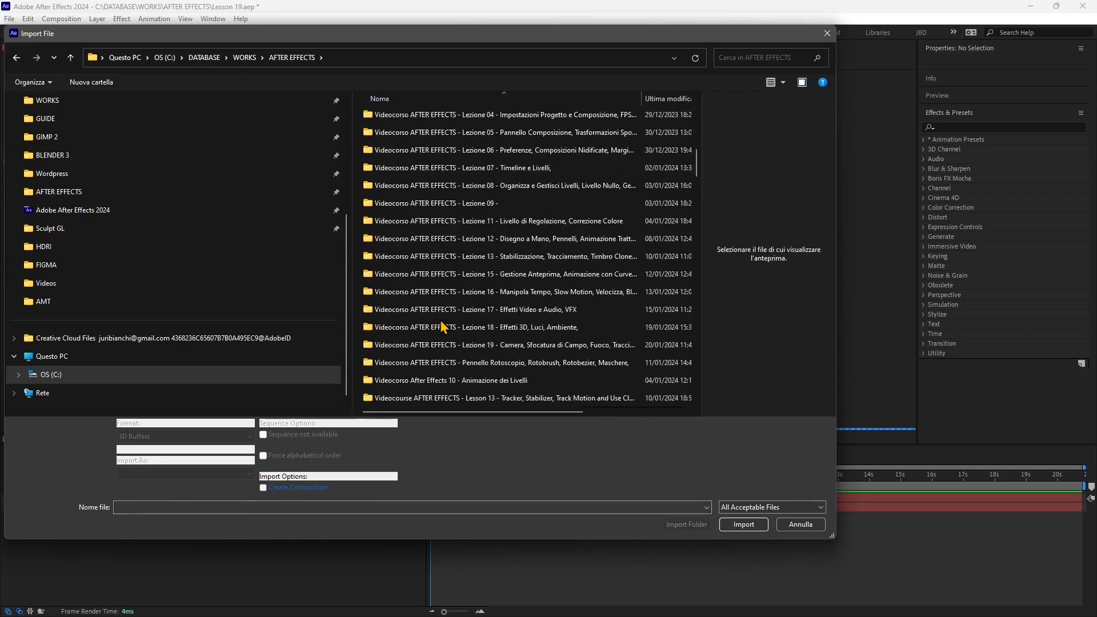
{"action": "left_click", "coordinate": [388, 276]}
{"action": "double_click", "coordinate": [388, 276]}
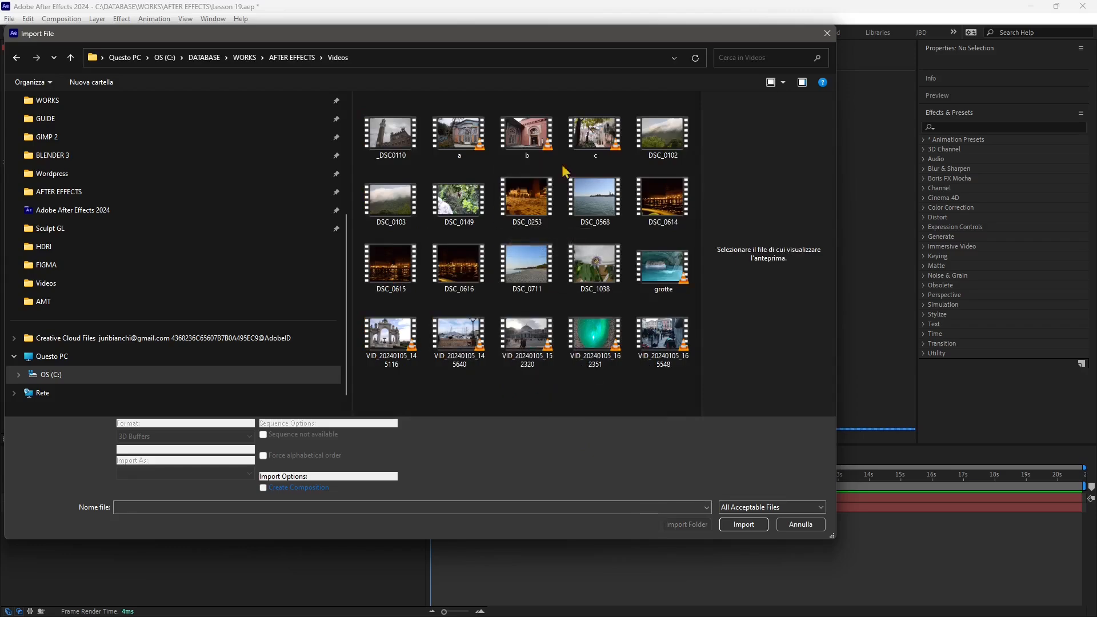
Import the video c.mp4 as footage and add it to the composition as the lowest layer
{"action": "left_click", "coordinate": [592, 140]}
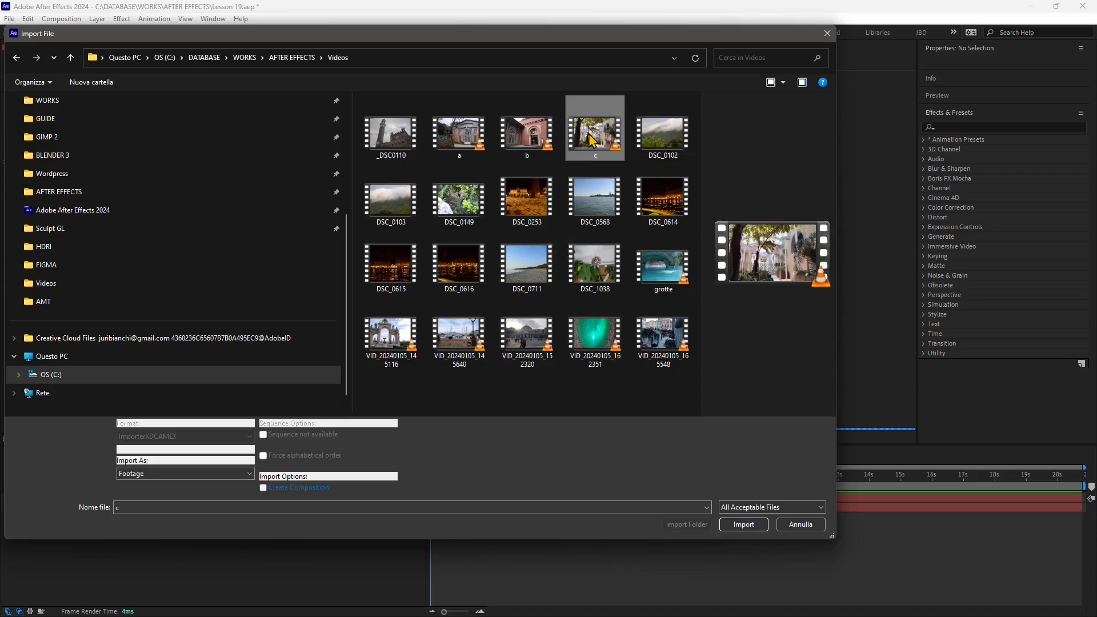
{"action": "left_click", "coordinate": [744, 524]}
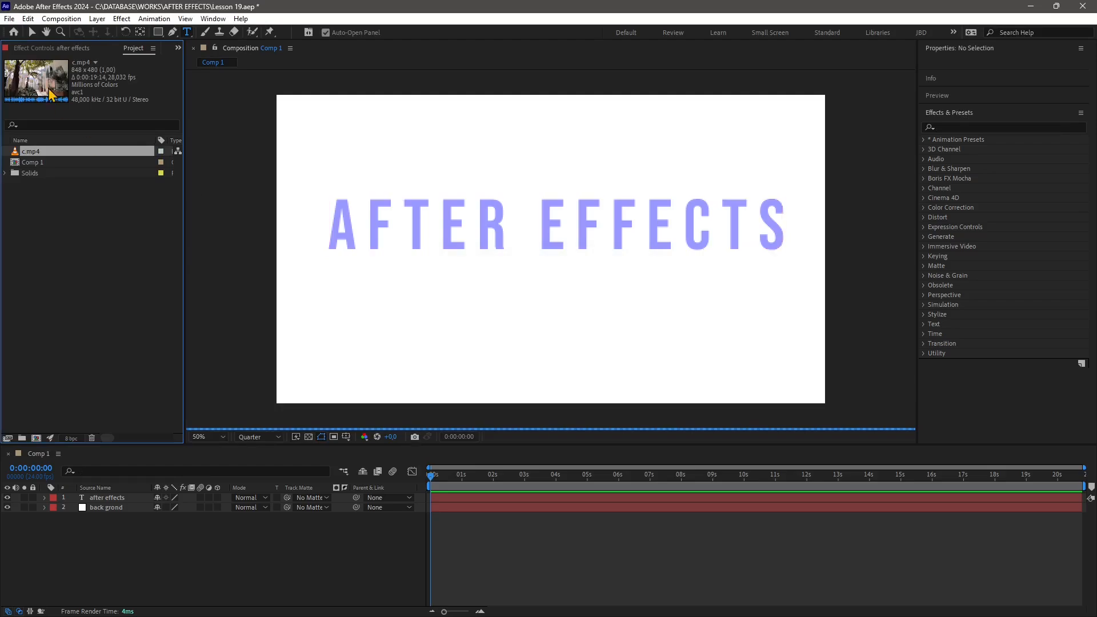
{"action": "left_click_drag", "start_coordinate": [25, 151], "coordinate": [434, 525]}
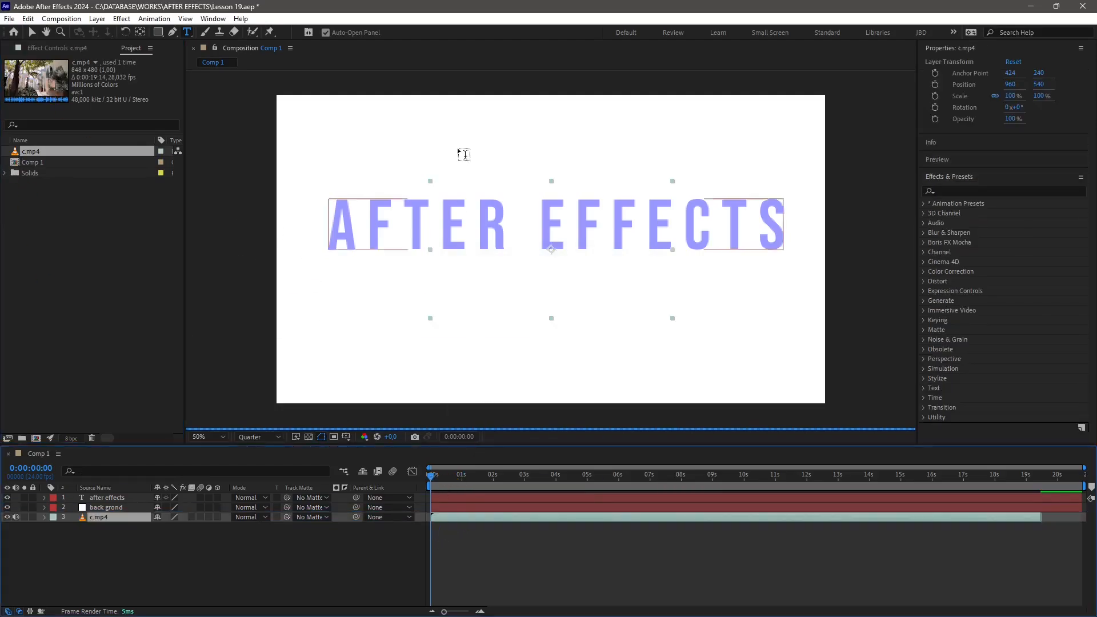
Make the text, solid and video layers 3D and set the composition viewer to 4 Views
{"action": "left_click", "coordinate": [225, 526]}
{"action": "left_click", "coordinate": [217, 498]}
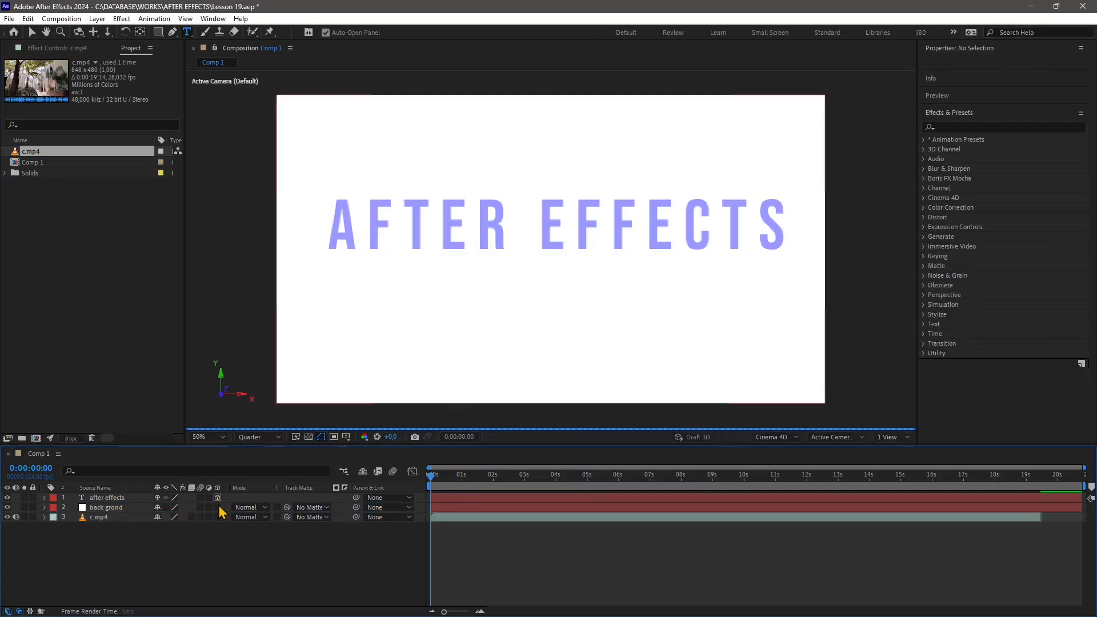
{"action": "left_click", "coordinate": [217, 508]}
{"action": "left_click", "coordinate": [217, 517]}
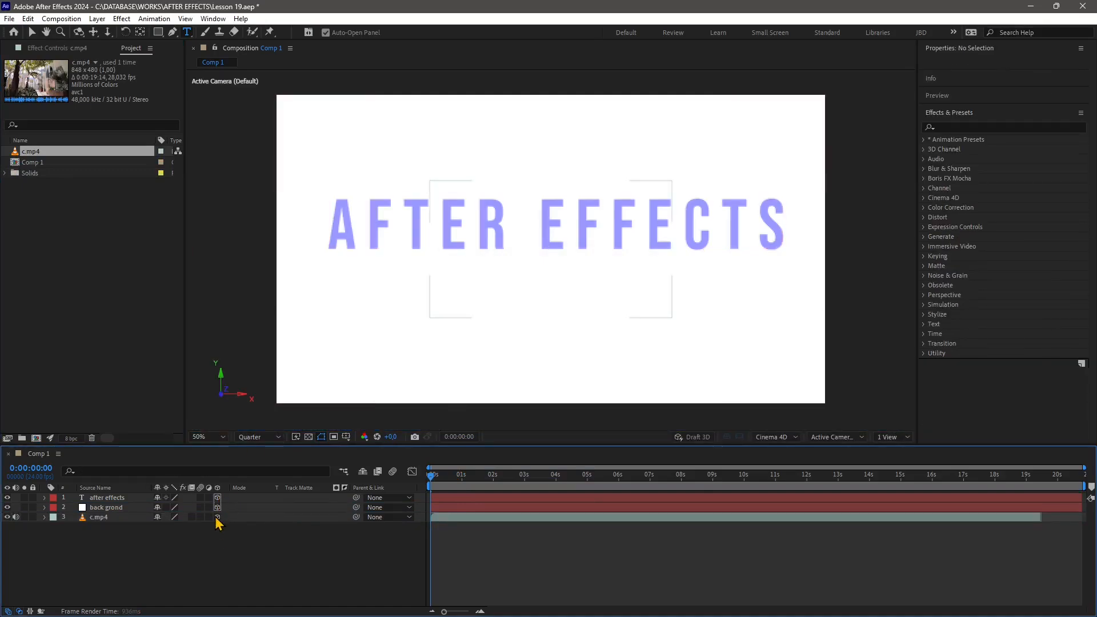
{"action": "left_click", "coordinate": [218, 517]}
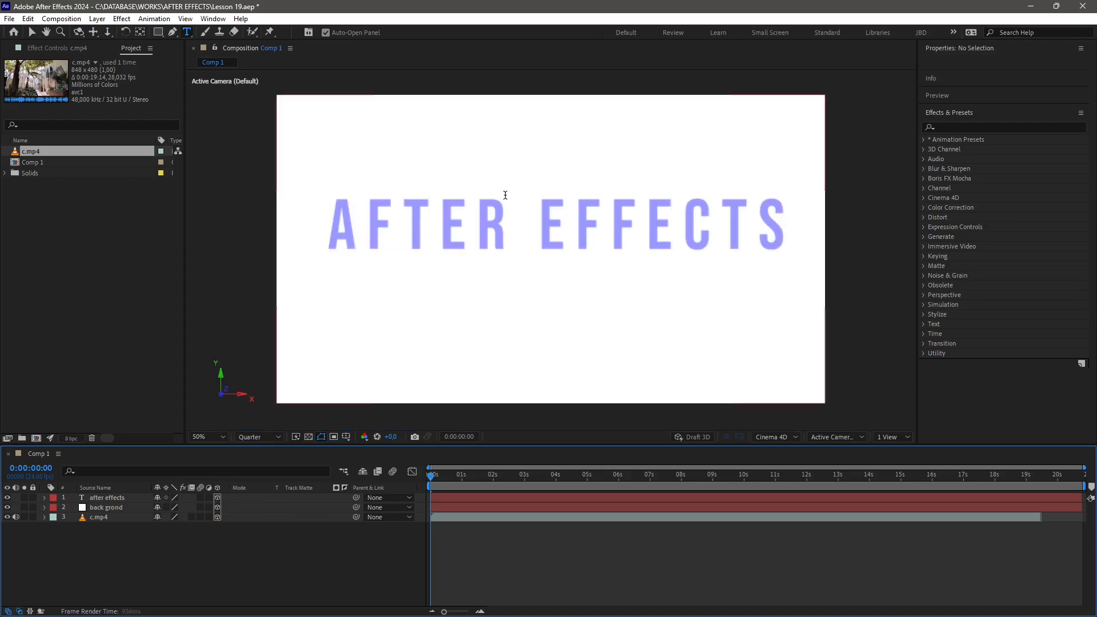
{"action": "left_click", "coordinate": [889, 437]}
{"action": "left_click", "coordinate": [892, 477]}
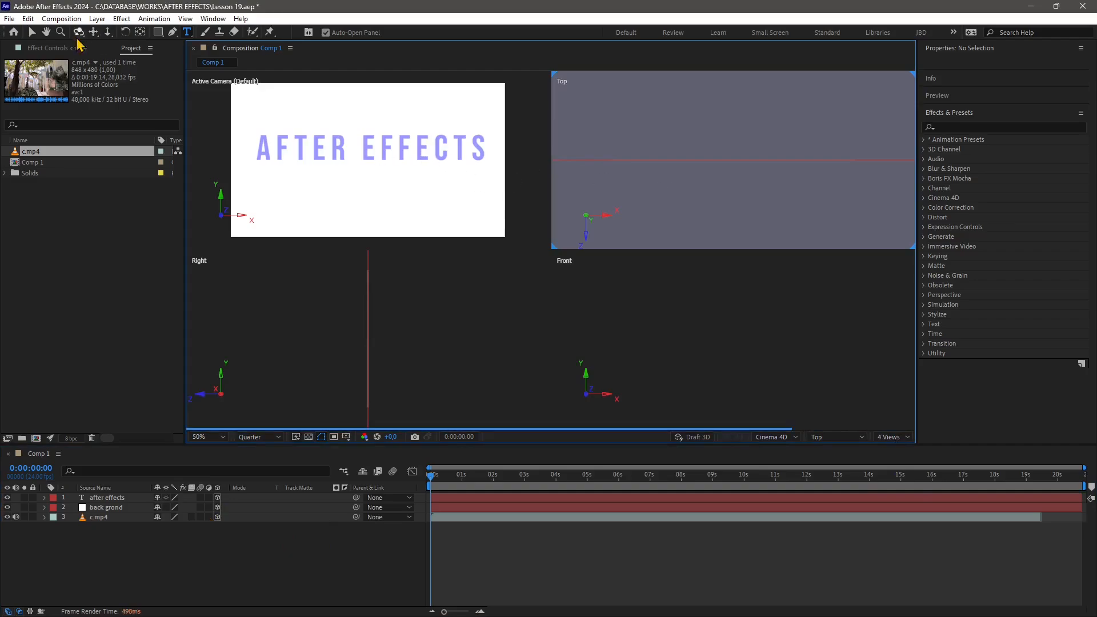
Move the text layer along the Z axis in the Top view to a Z position of -10
{"action": "key", "text": "v"}
{"action": "left_click", "coordinate": [380, 166]}
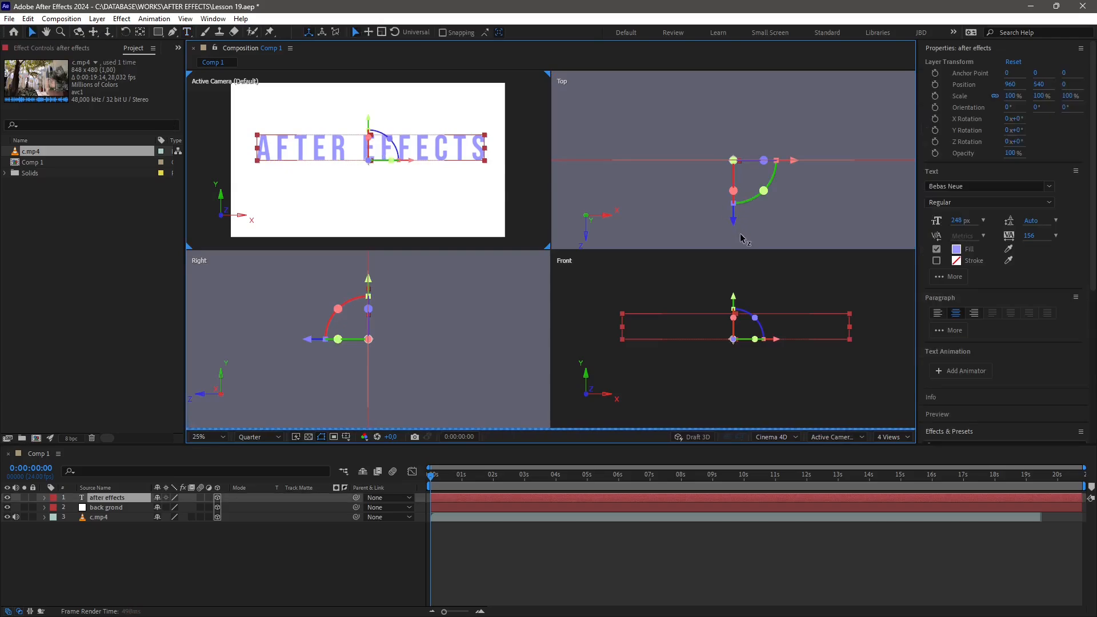
{"action": "left_click_drag", "start_coordinate": [741, 238], "coordinate": [741, 224]}
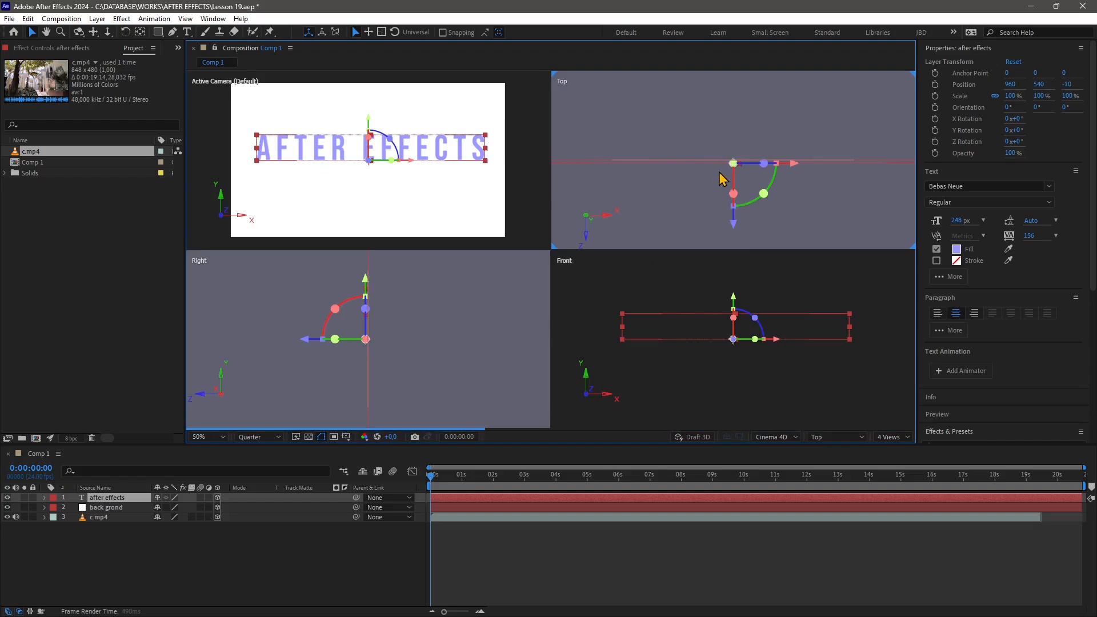
{"action": "scroll", "coordinate": [730, 177], "scroll_direction": "down", "scroll_amount": 2}
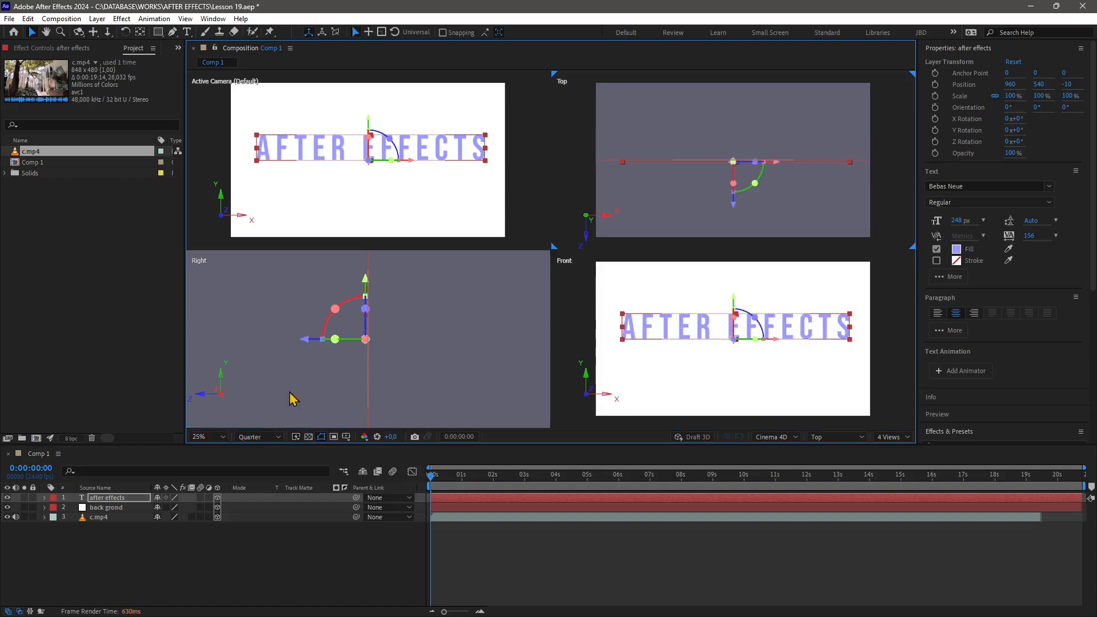
Turn on Draft 3D and move the text layer forward in the Right view to a Z position of about -168
{"action": "left_click", "coordinate": [765, 439]}
{"action": "left_click", "coordinate": [764, 440]}
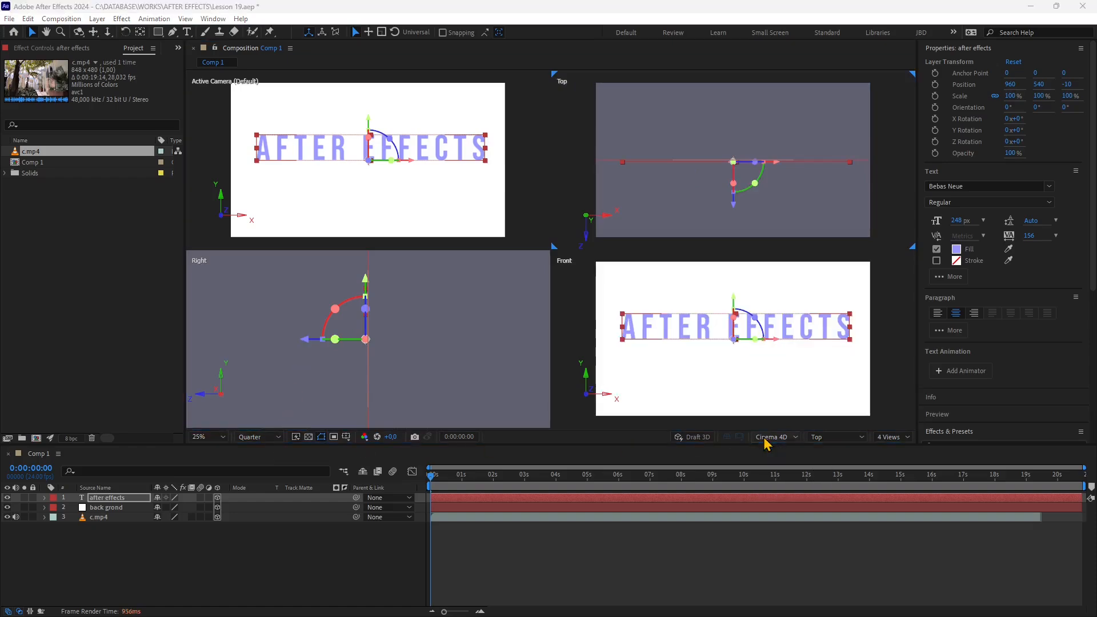
{"action": "left_click", "coordinate": [692, 438]}
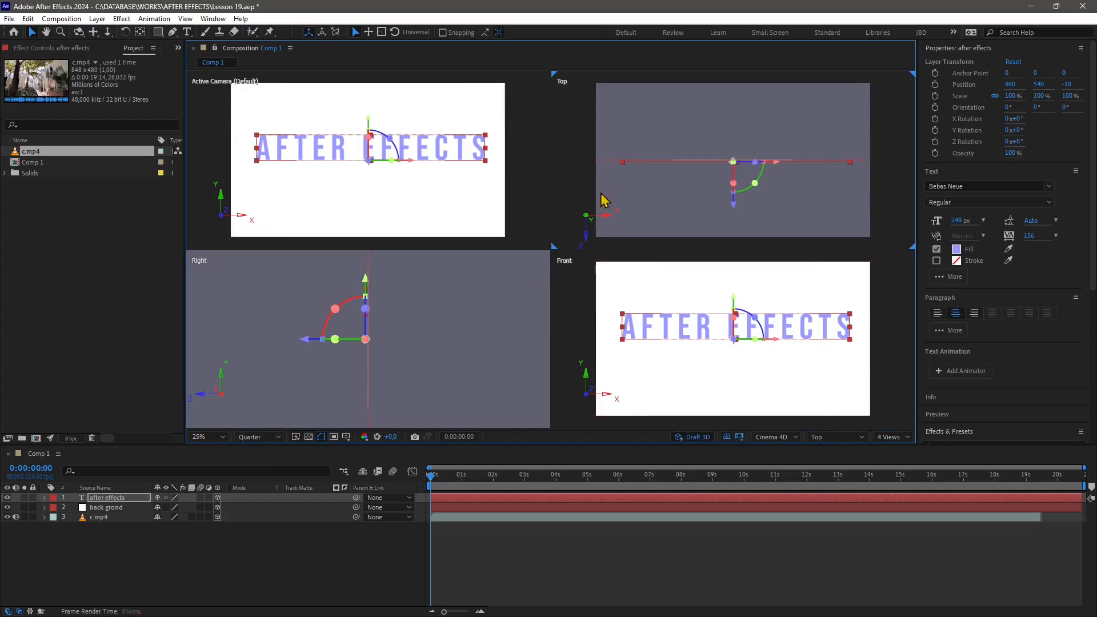
{"action": "left_click_drag", "start_coordinate": [308, 343], "coordinate": [260, 349]}
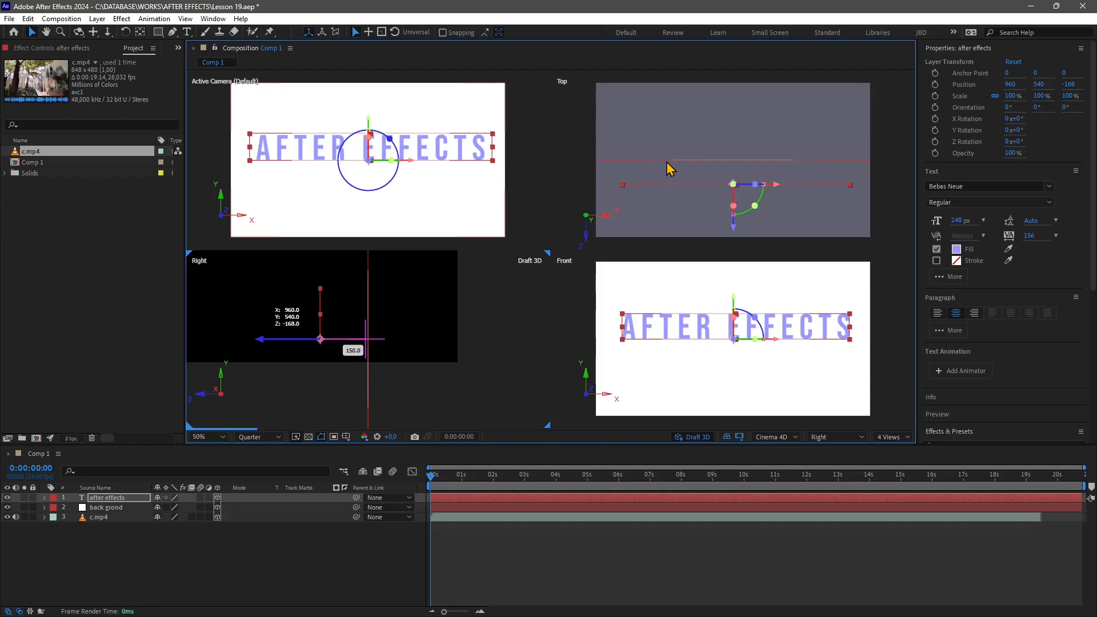
{"action": "left_click", "coordinate": [725, 193]}
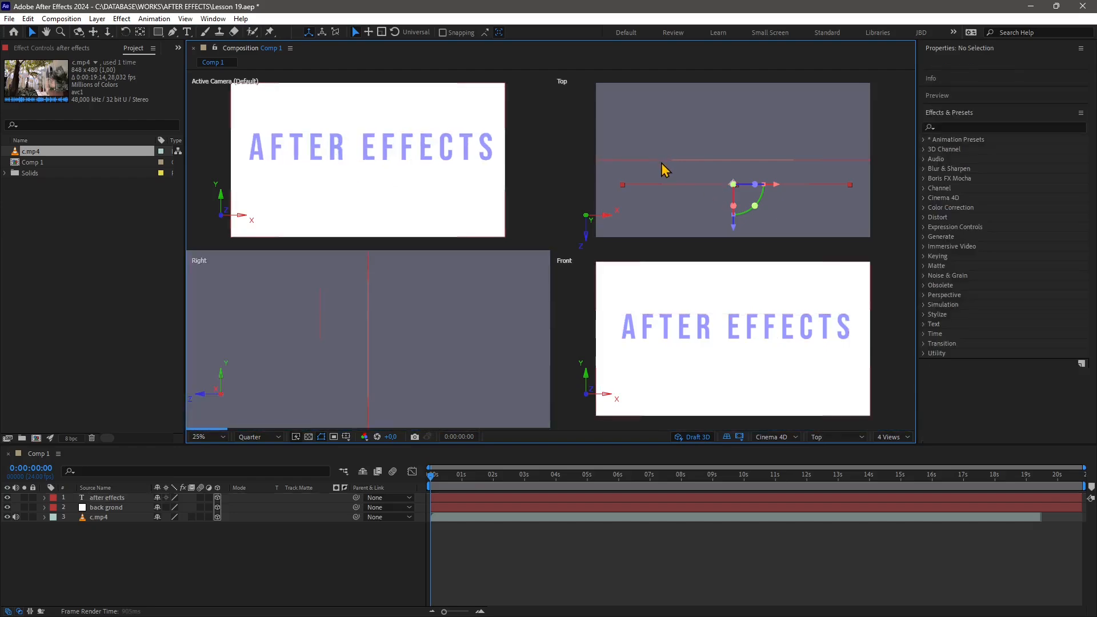
Move the back grond layer backward along the Z axis in the Top view to a Z position of about 472
{"action": "left_click", "coordinate": [468, 508]}
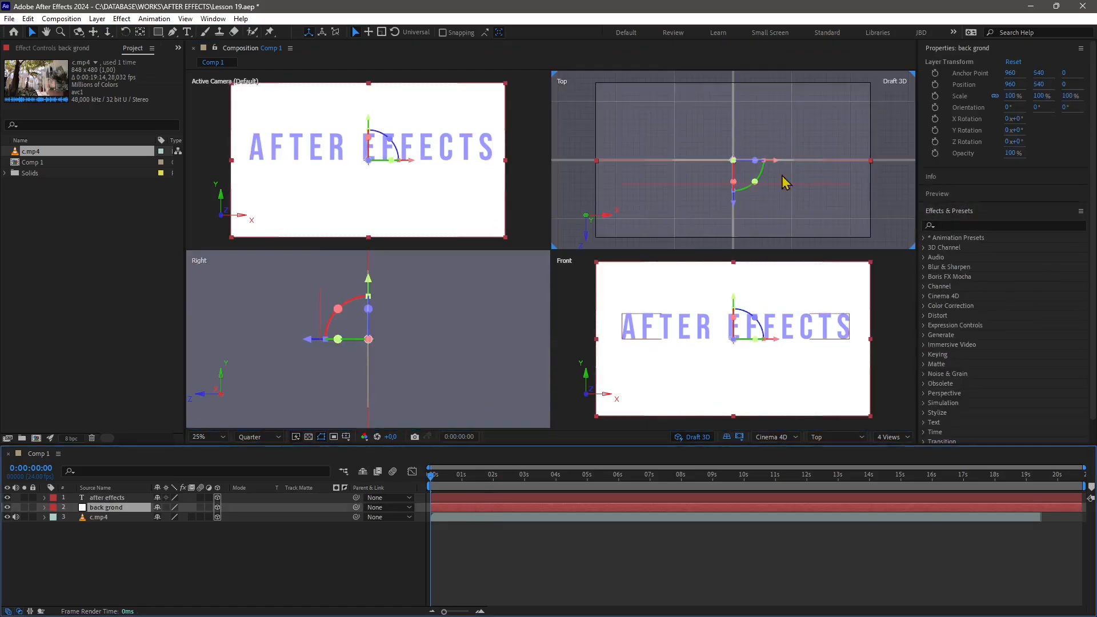
{"action": "left_click_drag", "start_coordinate": [737, 204], "coordinate": [759, 143]}
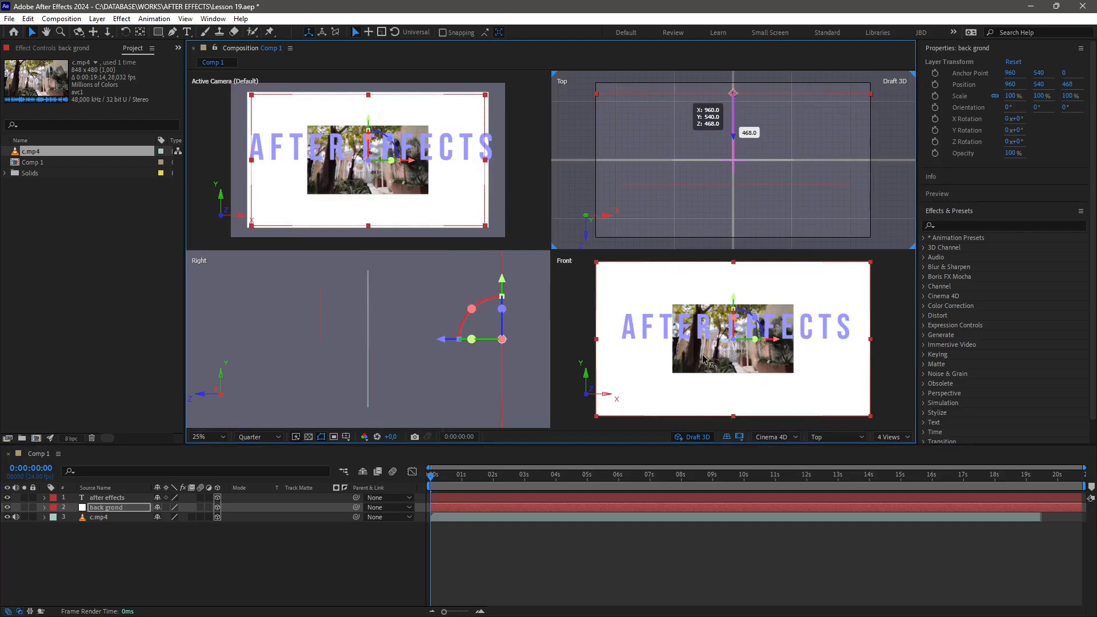
{"action": "left_click_drag", "start_coordinate": [703, 356], "coordinate": [699, 378]}
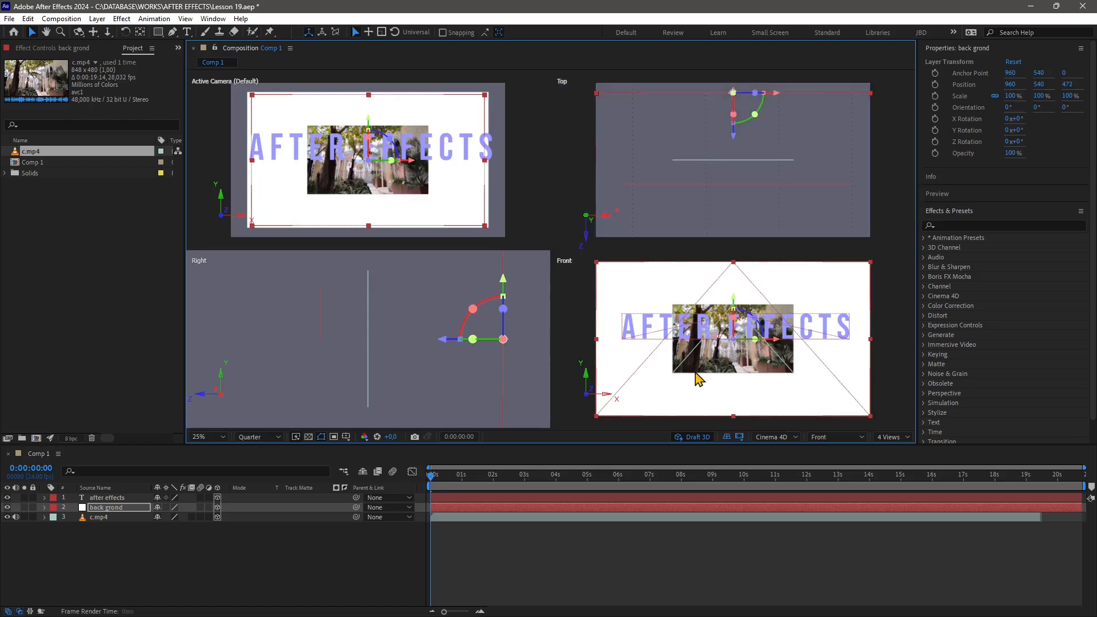
Set the scale of the c.mp4 video layer to 150%
{"action": "left_click", "coordinate": [731, 165]}
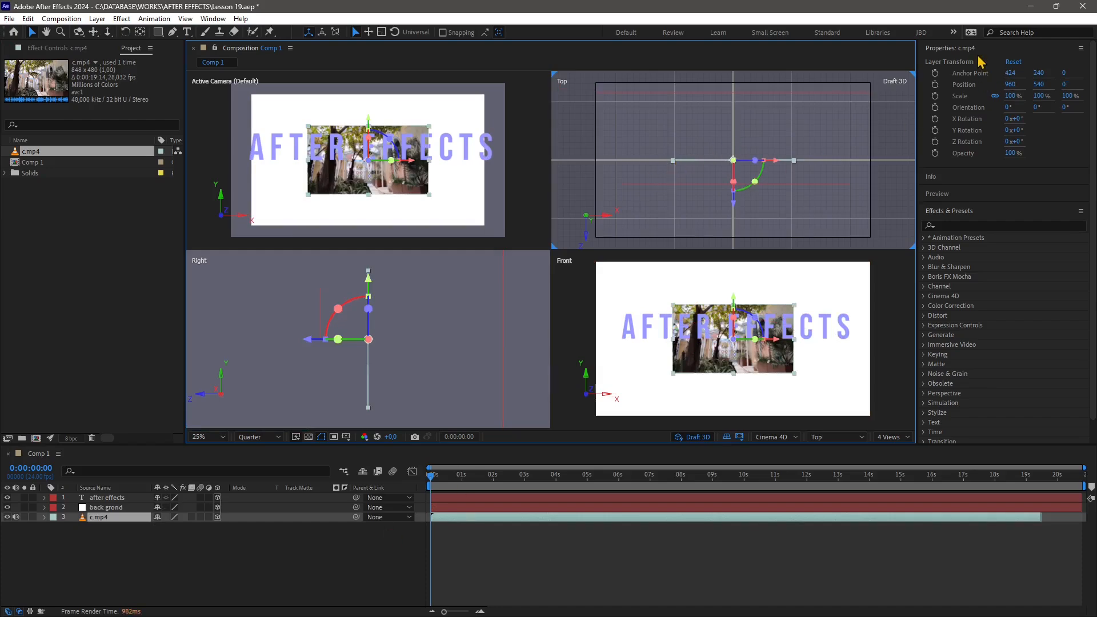
{"action": "left_click", "coordinate": [1012, 96]}
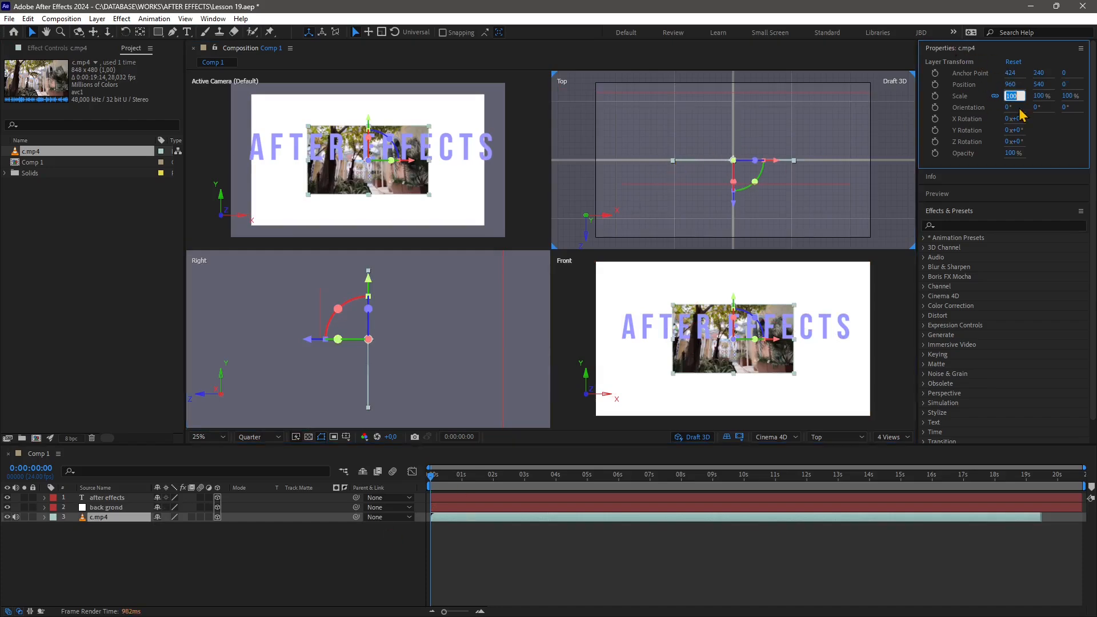
{"action": "type", "text": "150"}
{"action": "key", "text": "Return"}
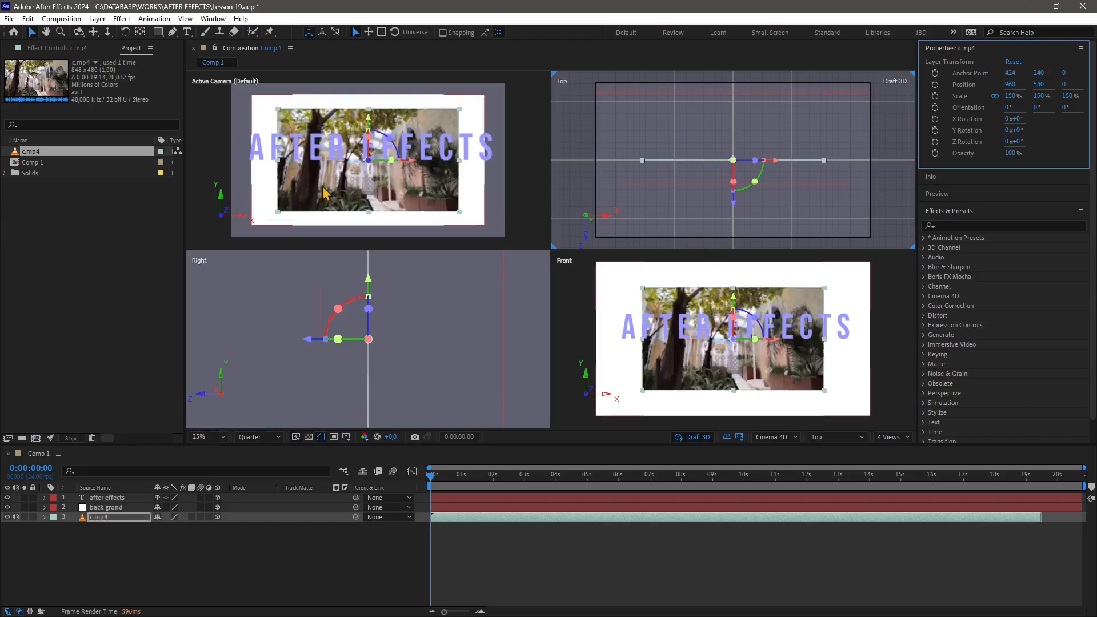
{"action": "left_click", "coordinate": [217, 125]}
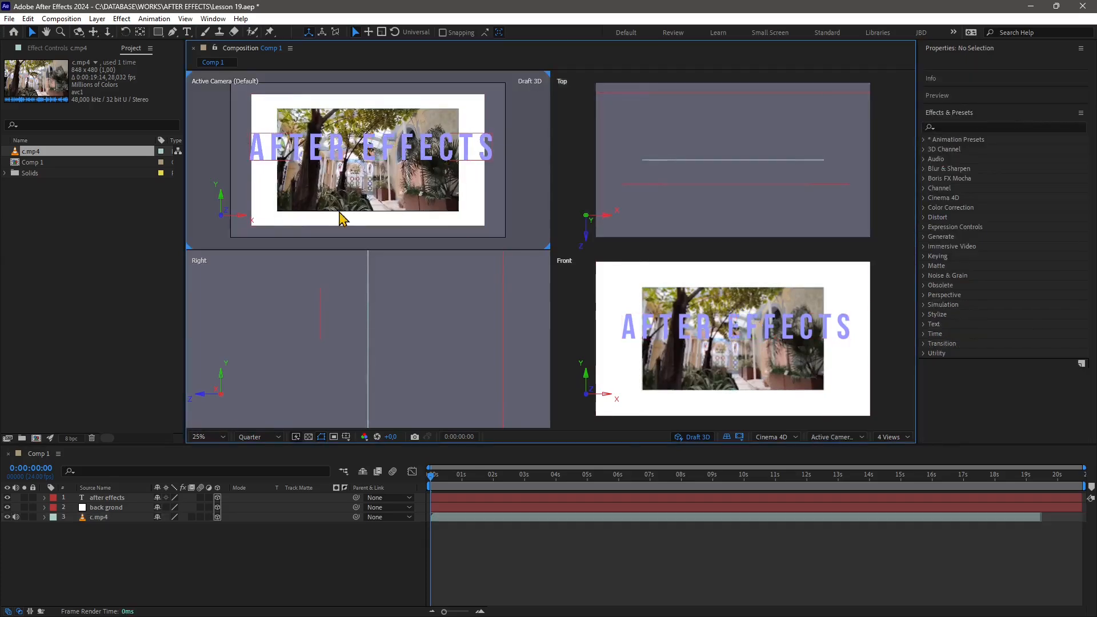
Start a new light layer and set its light type to Spot
{"action": "left_click", "coordinate": [121, 18]}
{"action": "mouse_move", "coordinate": [97, 19]}
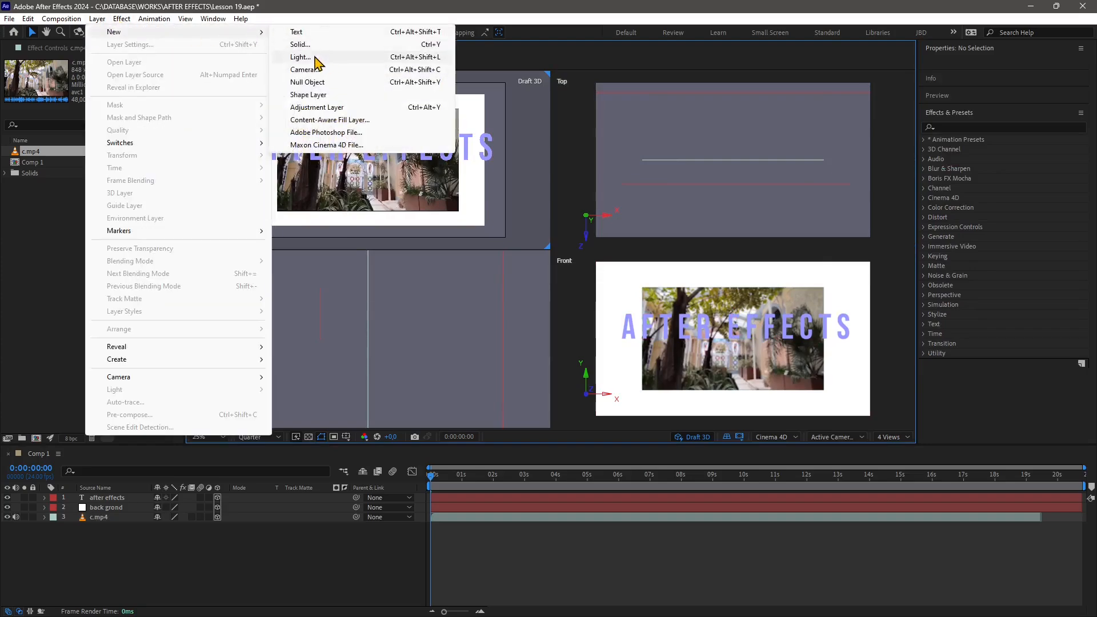
{"action": "left_click", "coordinate": [323, 57]}
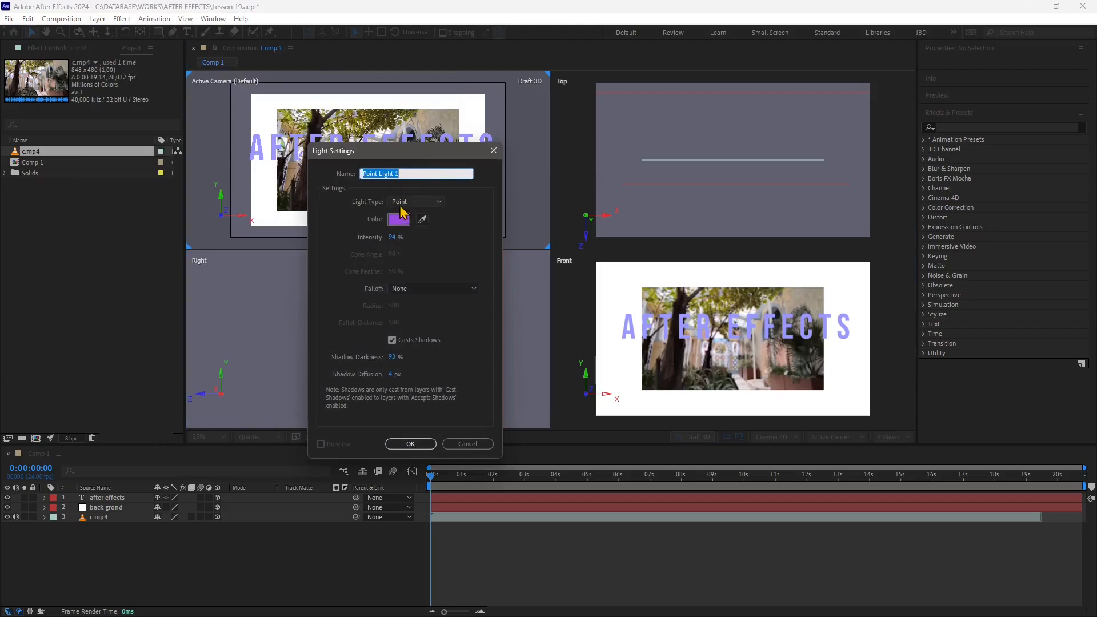
{"action": "left_click", "coordinate": [414, 202]}
{"action": "left_click", "coordinate": [411, 237]}
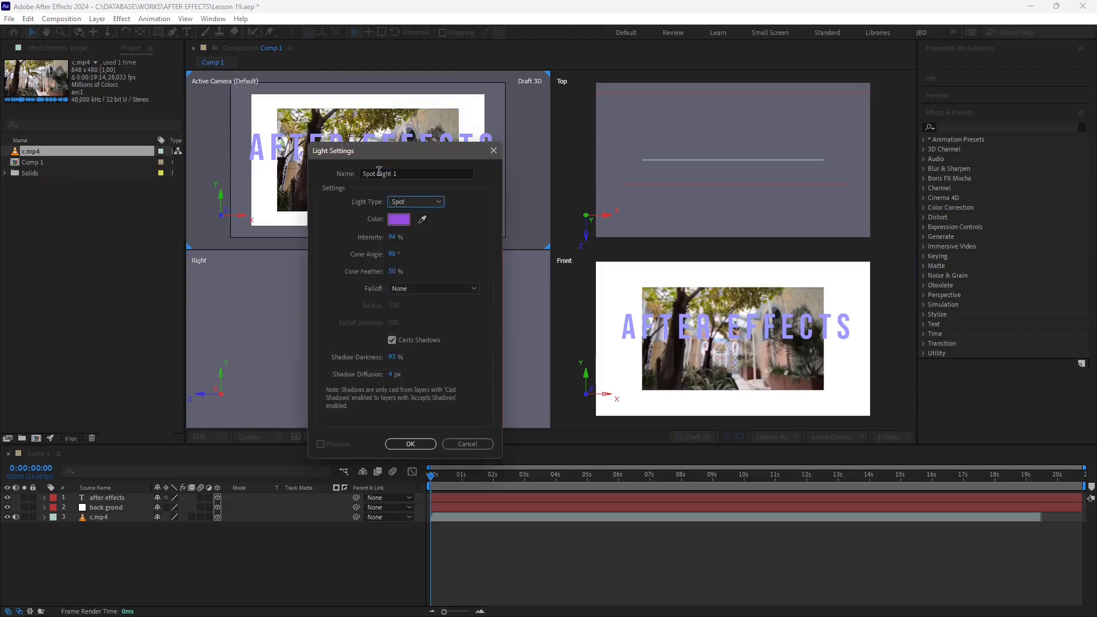
Try the Ambient and Parallel types for the new light and return it to Spot
{"action": "left_click", "coordinate": [407, 202]}
{"action": "left_click", "coordinate": [415, 252]}
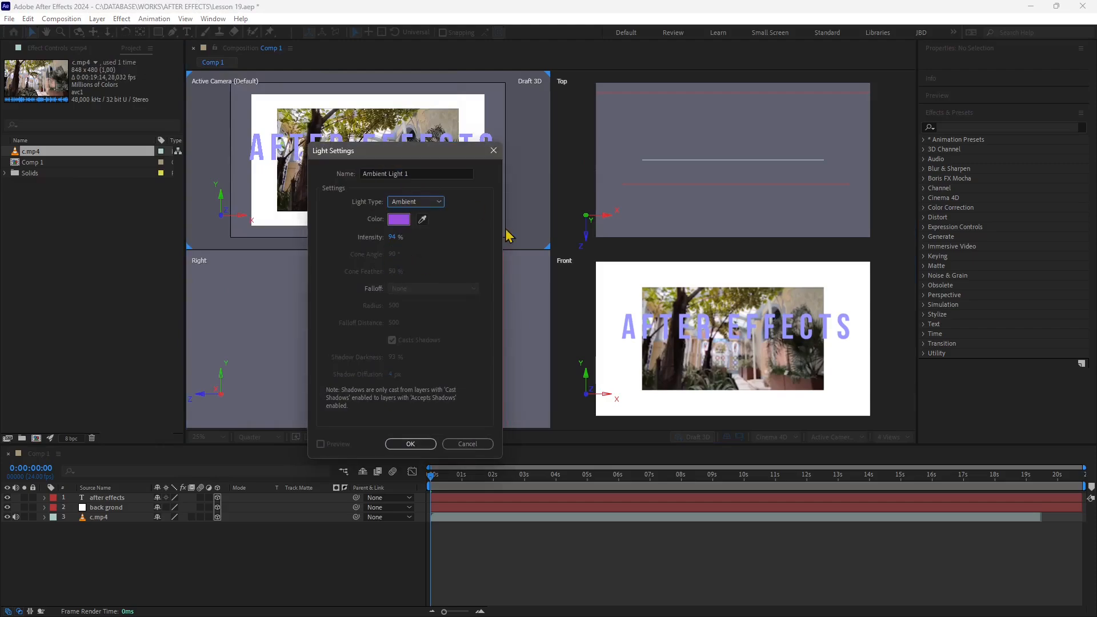
{"action": "left_click", "coordinate": [419, 203]}
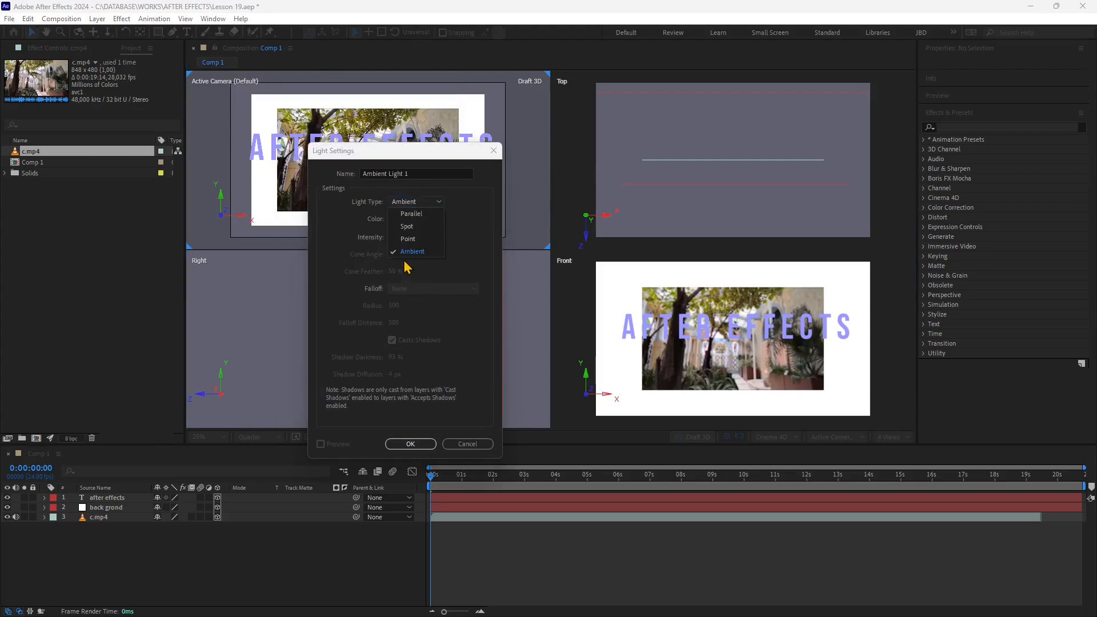
{"action": "left_click", "coordinate": [394, 214]}
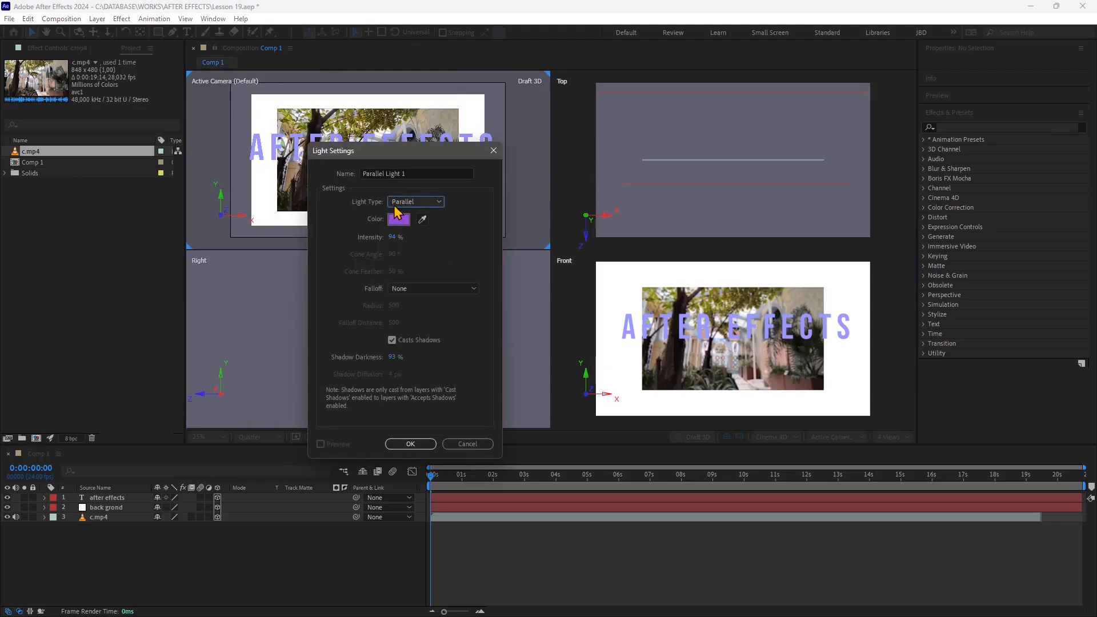
{"action": "left_click", "coordinate": [408, 204]}
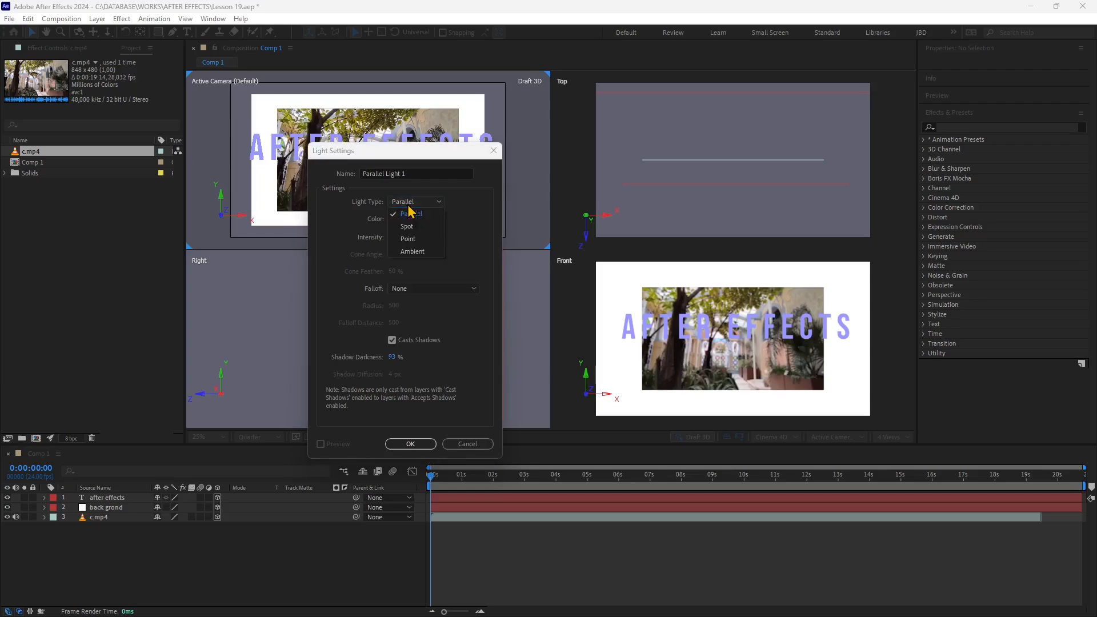
{"action": "left_click", "coordinate": [421, 224]}
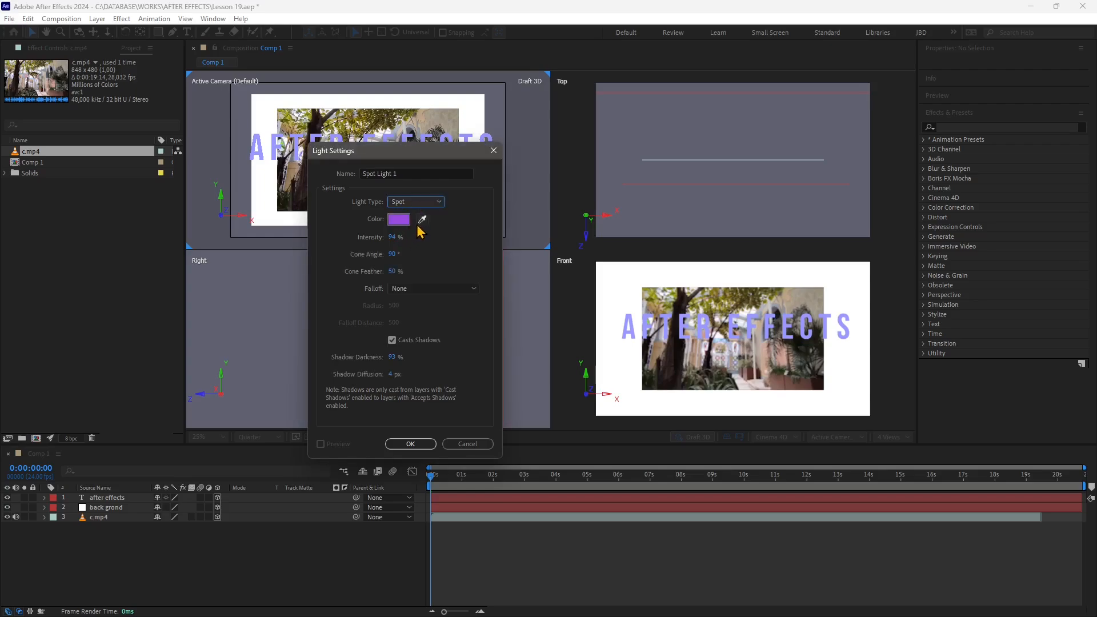
Set the spot light's color to a pale cyan, about B2E8EA
{"action": "left_click", "coordinate": [400, 217]}
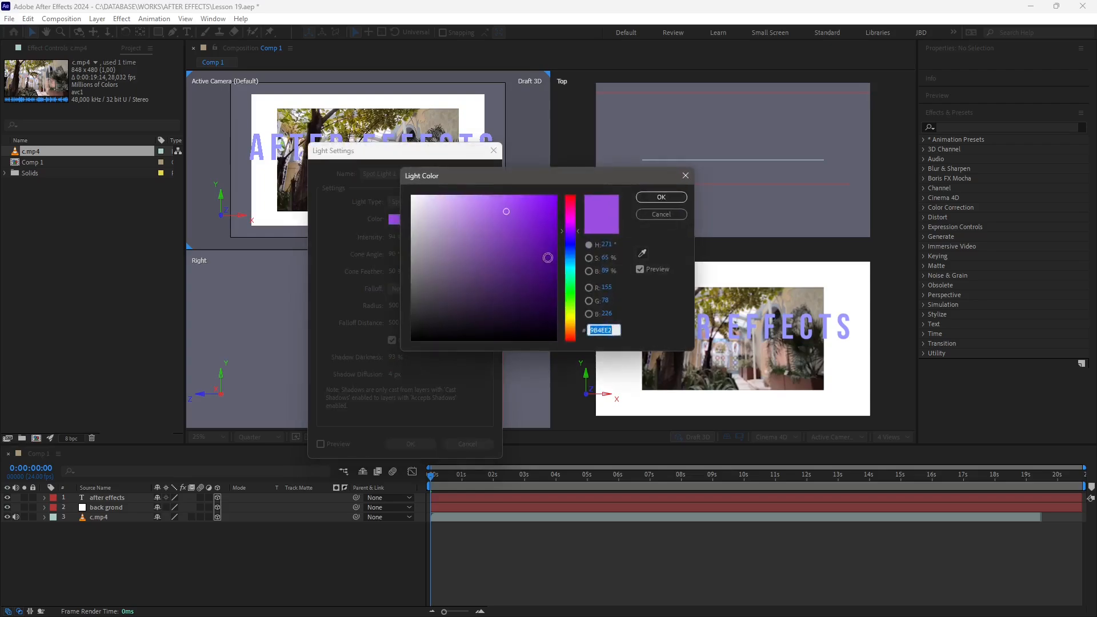
{"action": "mouse_move", "coordinate": [577, 281]}
{"action": "left_mouse_down"}
{"action": "mouse_move", "coordinate": [573, 317]}
{"action": "mouse_move", "coordinate": [574, 267]}
{"action": "left_mouse_up"}
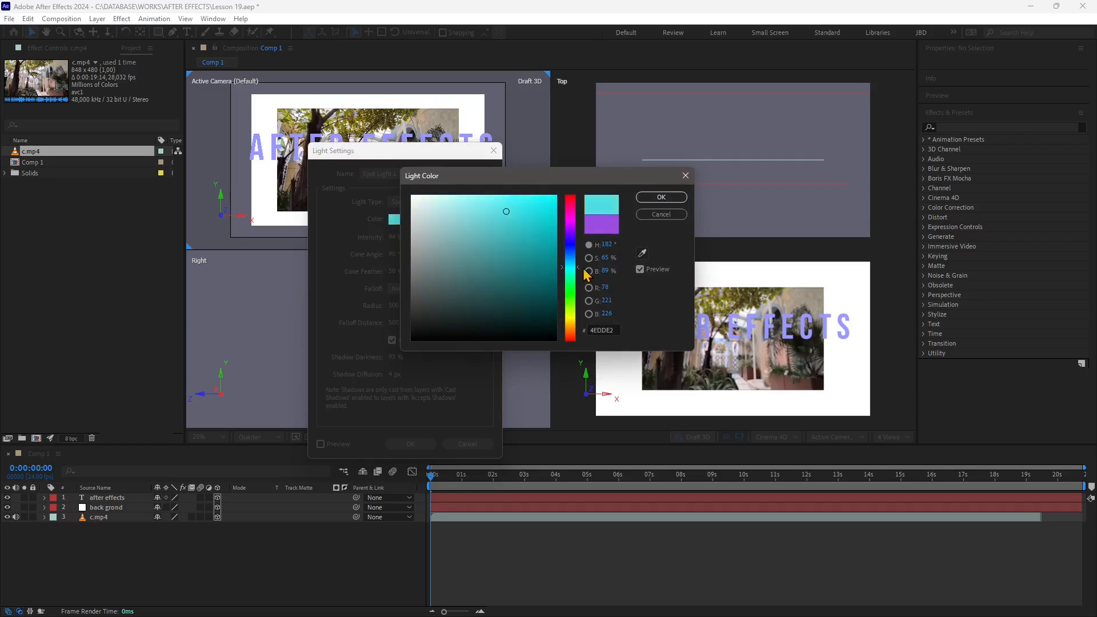
{"action": "left_click", "coordinate": [495, 215]}
{"action": "mouse_move", "coordinate": [495, 215]}
{"action": "left_mouse_down"}
{"action": "mouse_move", "coordinate": [441, 195]}
{"action": "mouse_move", "coordinate": [445, 209]}
{"action": "left_mouse_up"}
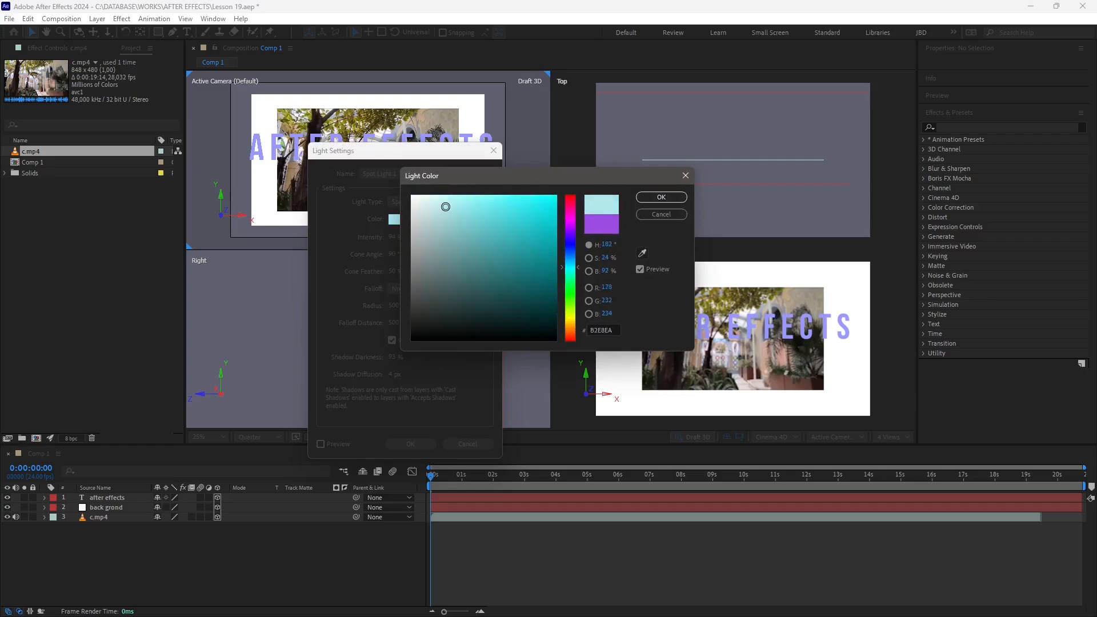
{"action": "left_click", "coordinate": [661, 197]}
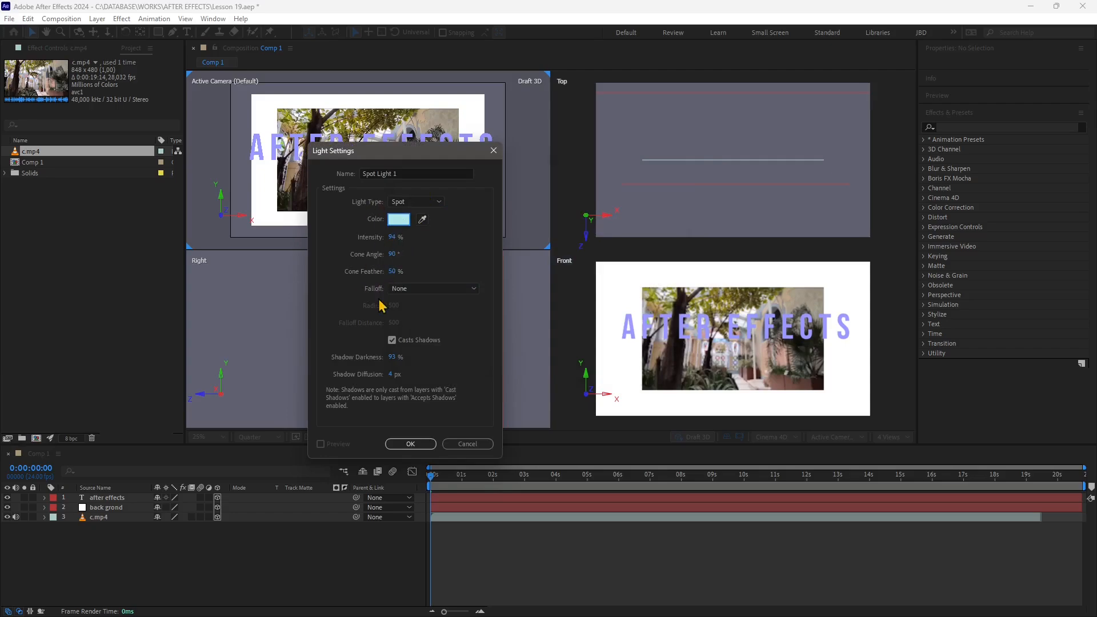
Set the spot light's cone feather to 16% and its falloff to Smooth
{"action": "left_click_drag", "start_coordinate": [391, 272], "coordinate": [372, 278]}
{"action": "left_click", "coordinate": [417, 288]}
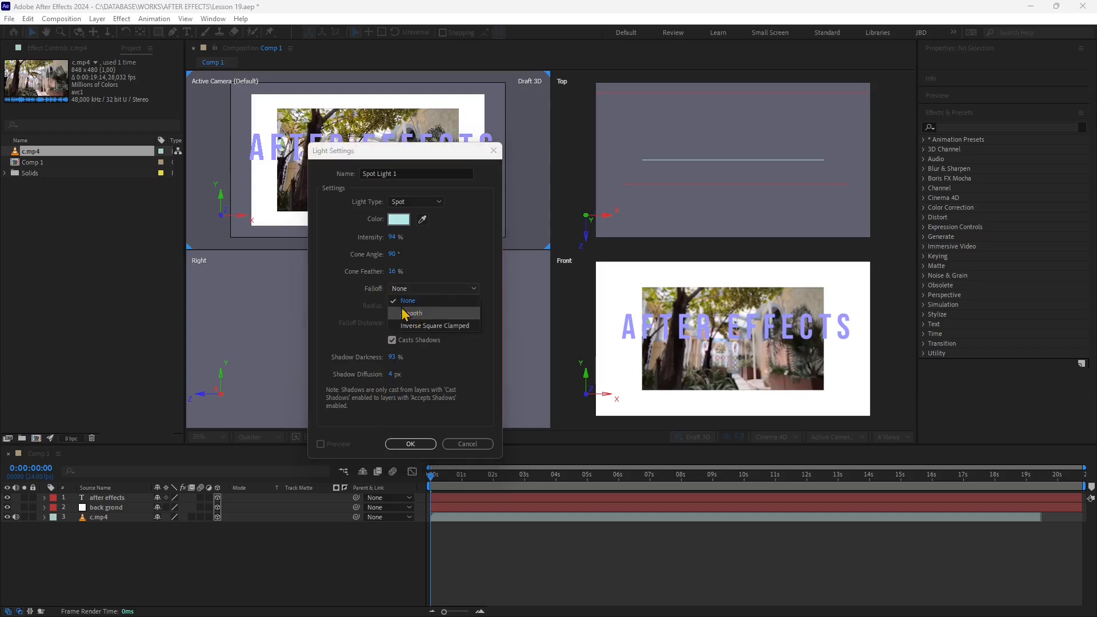
{"action": "left_click", "coordinate": [406, 314]}
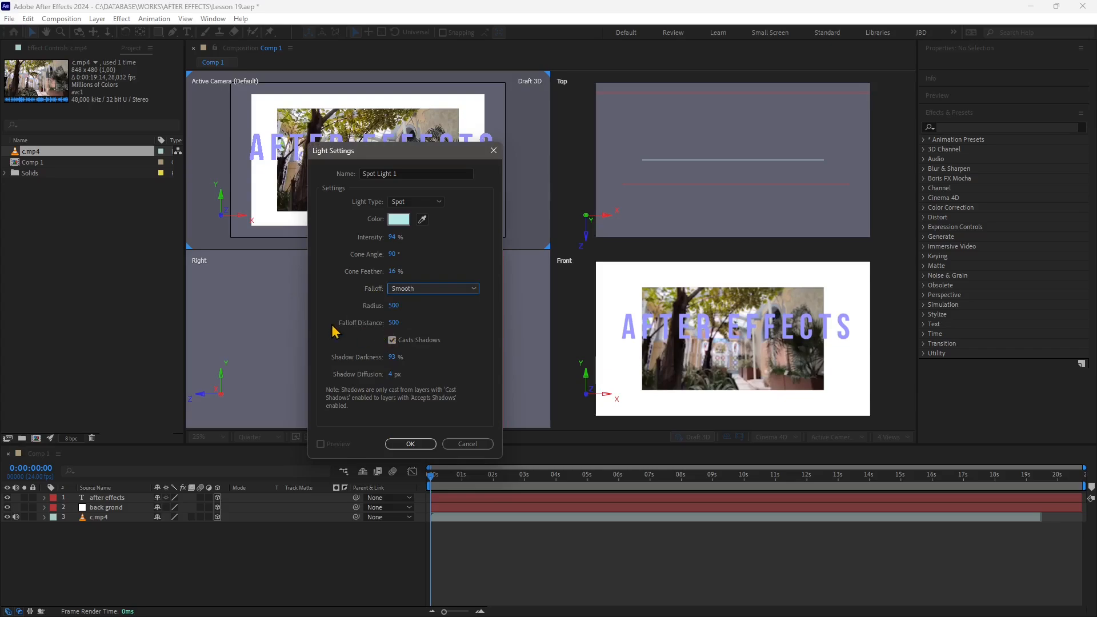
Set the falloff distance to 1000, change the falloff radius, and create the spot light
{"action": "left_click", "coordinate": [394, 323]}
{"action": "type", "text": "1000"}
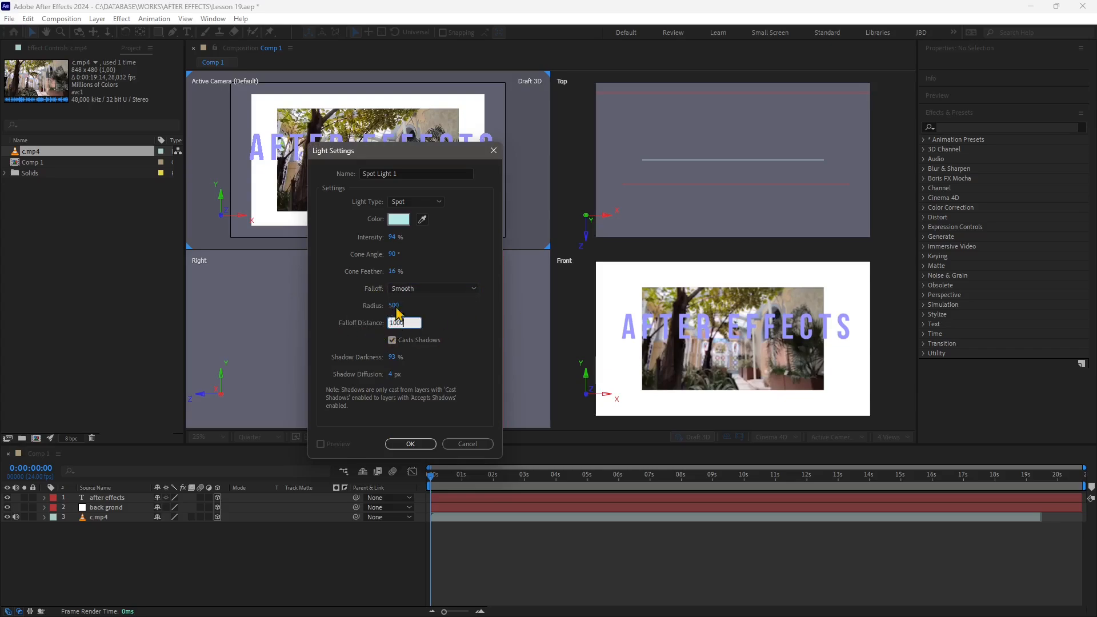
{"action": "left_click", "coordinate": [394, 306]}
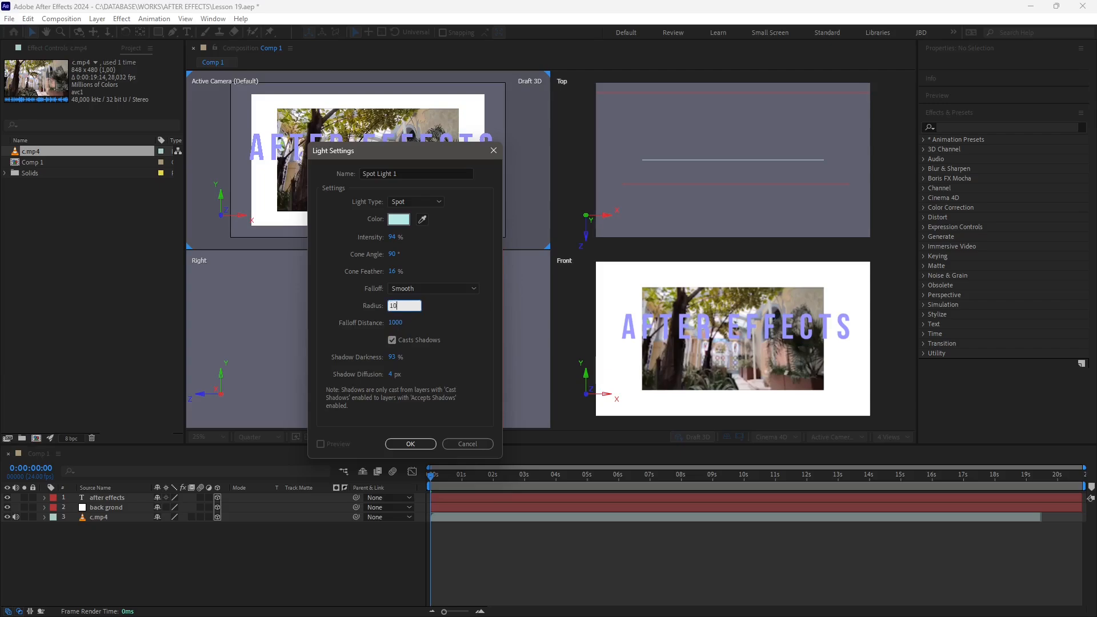
{"action": "key", "text": "Return"}
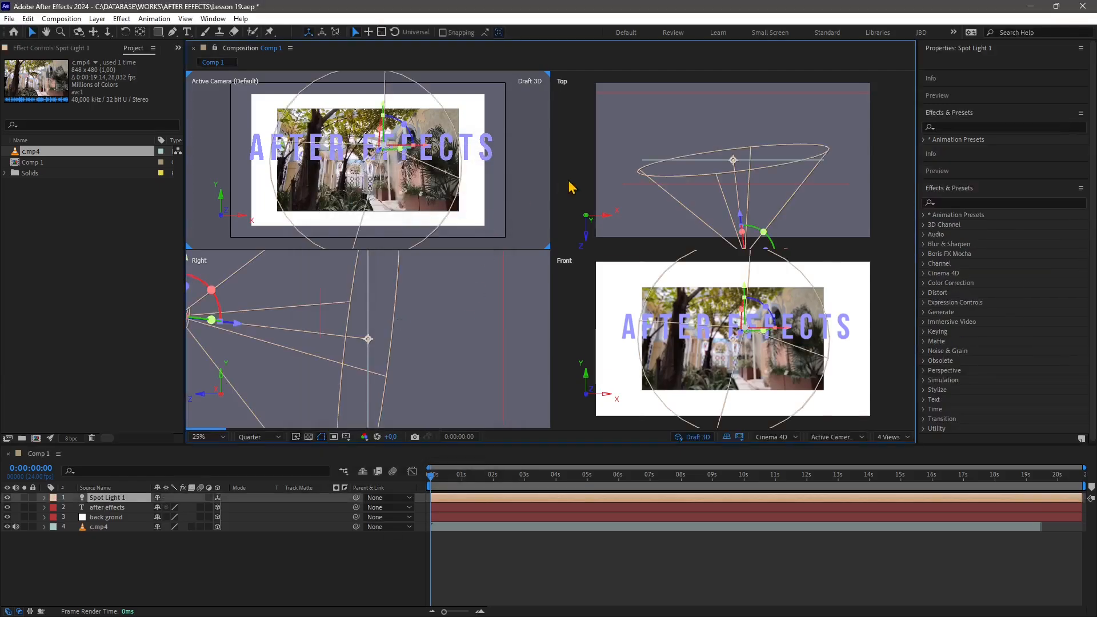
{"action": "key", "text": "alt+Tab"}
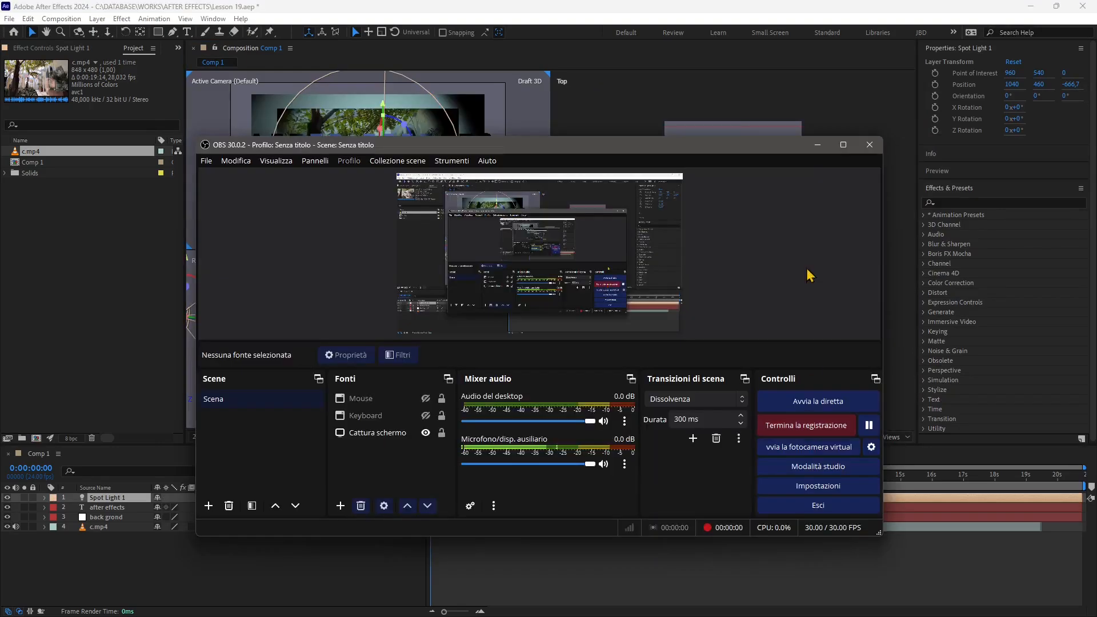
{"action": "left_click", "coordinate": [818, 145]}
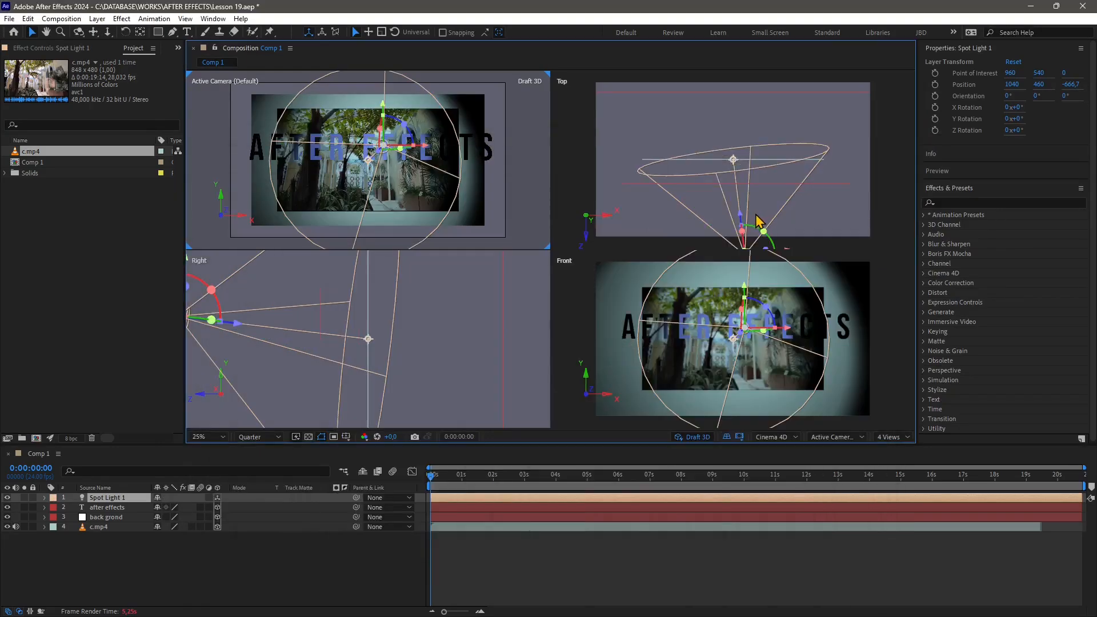
Move the spot light with its point of interest in the Top view to a position of about 2036, 460, -547
{"action": "left_click_drag", "start_coordinate": [756, 215], "coordinate": [879, 179]}
{"action": "key", "text": "v"}
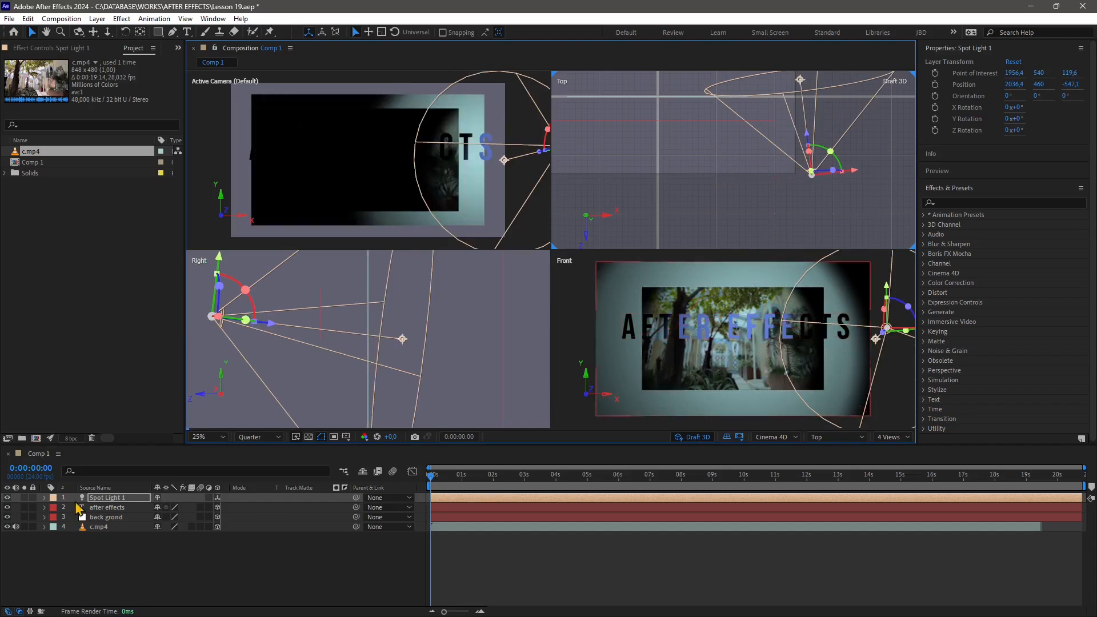
Add keyframes for the spot light's Point of Interest and Position at 0:00:00:00
{"action": "left_click", "coordinate": [45, 498]}
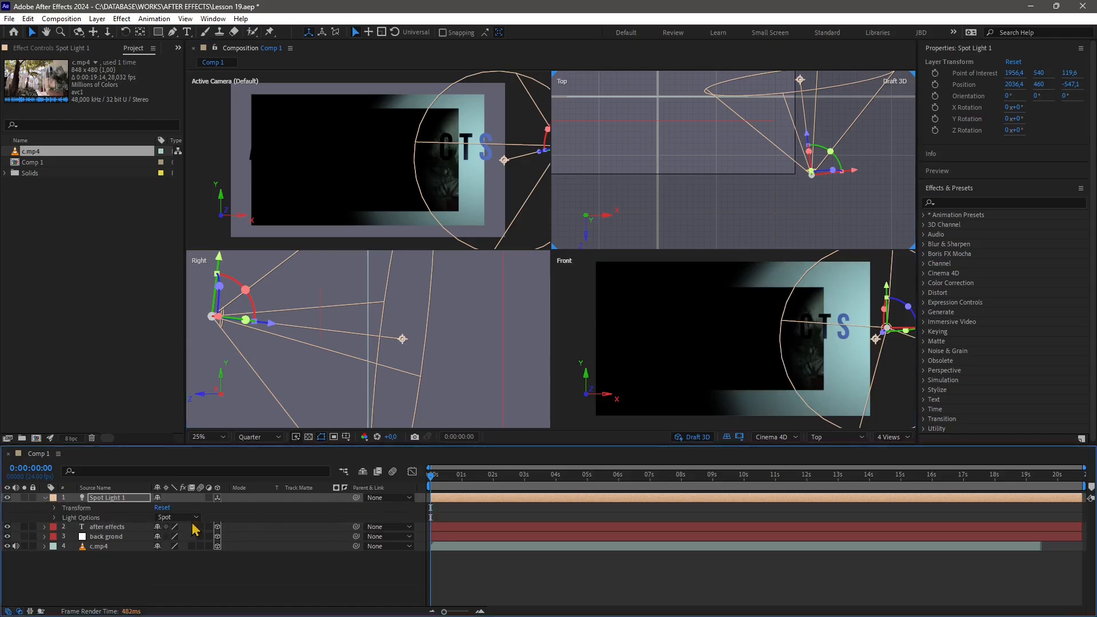
{"action": "left_click", "coordinate": [55, 509]}
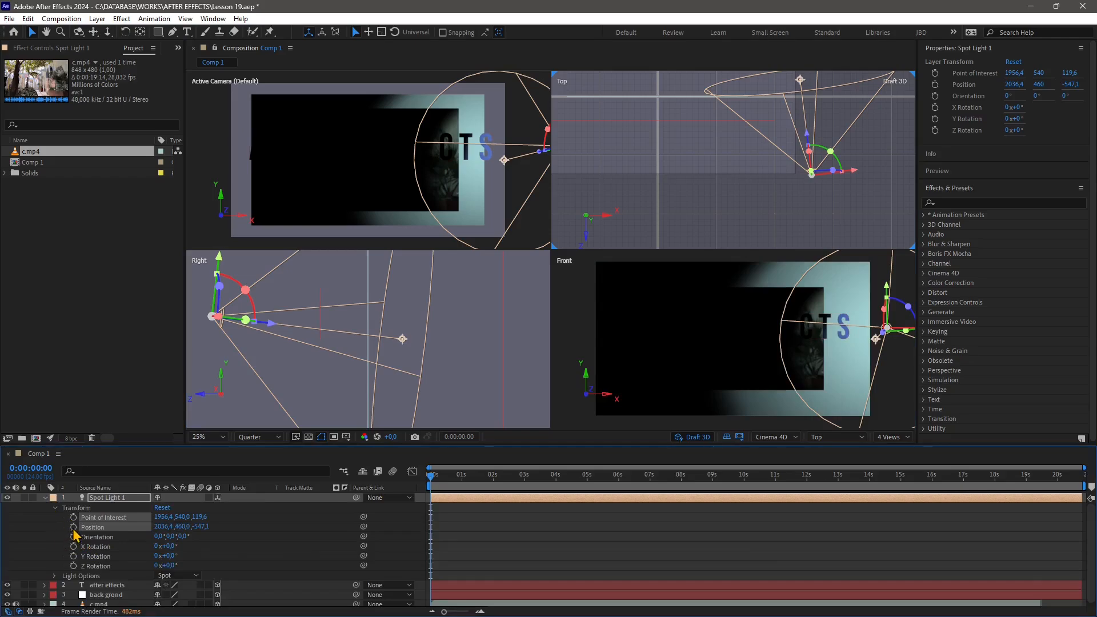
{"action": "left_click", "coordinate": [73, 517]}
{"action": "left_click", "coordinate": [73, 527]}
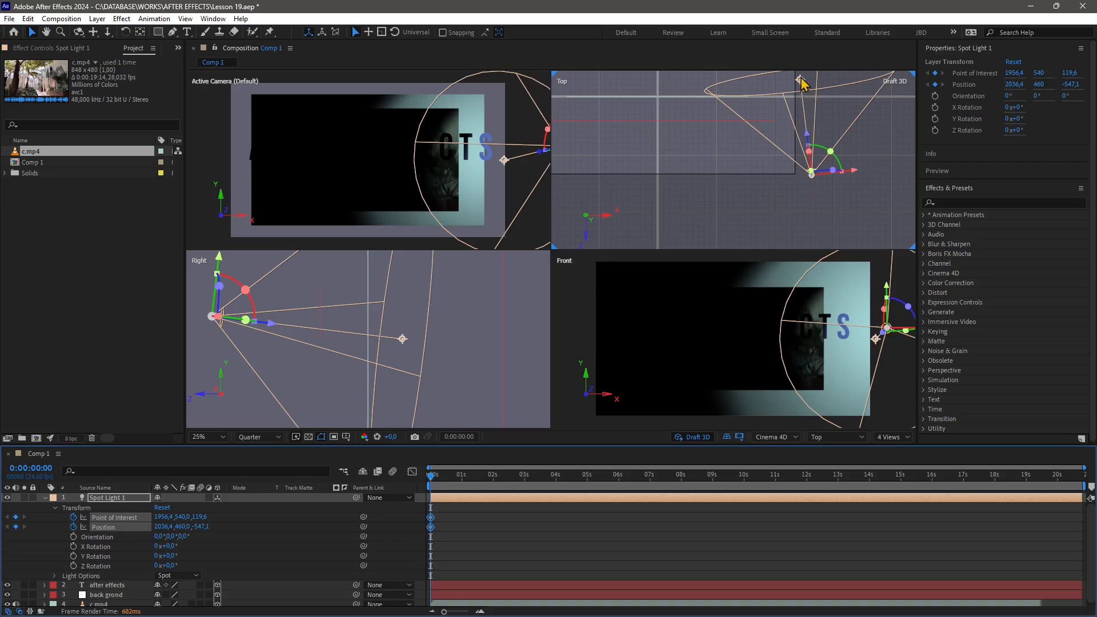
{"action": "scroll", "coordinate": [743, 154], "scroll_direction": "down", "scroll_amount": 1}
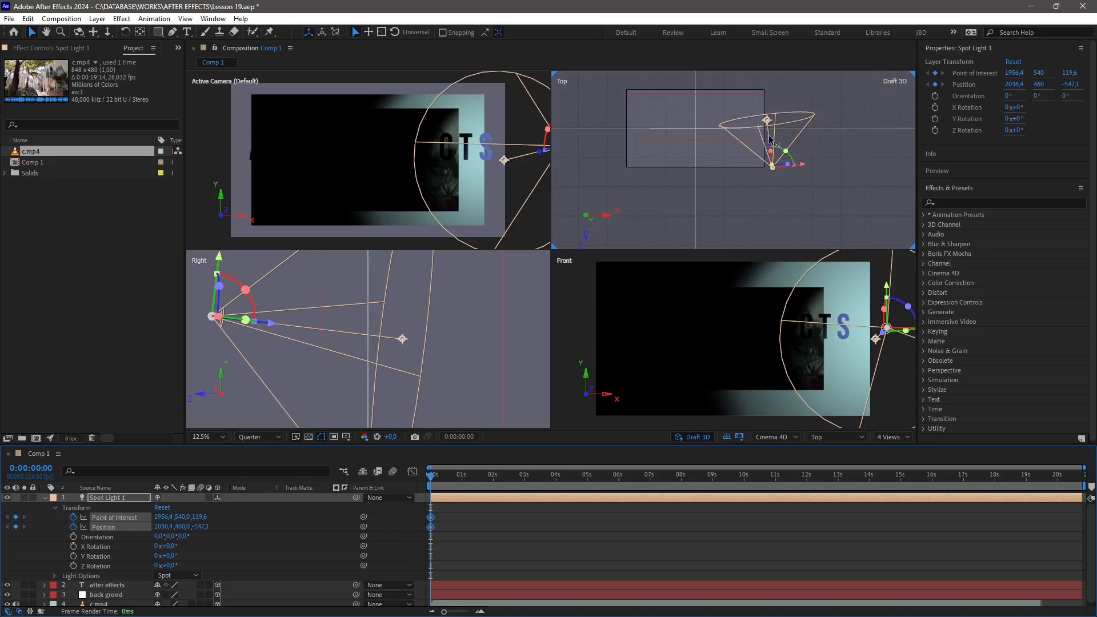
At 0:00:02:00, move the spot light in the Top view to a position of about 961, 460, -676
{"action": "scroll", "coordinate": [767, 123], "scroll_direction": "up", "scroll_amount": 1}
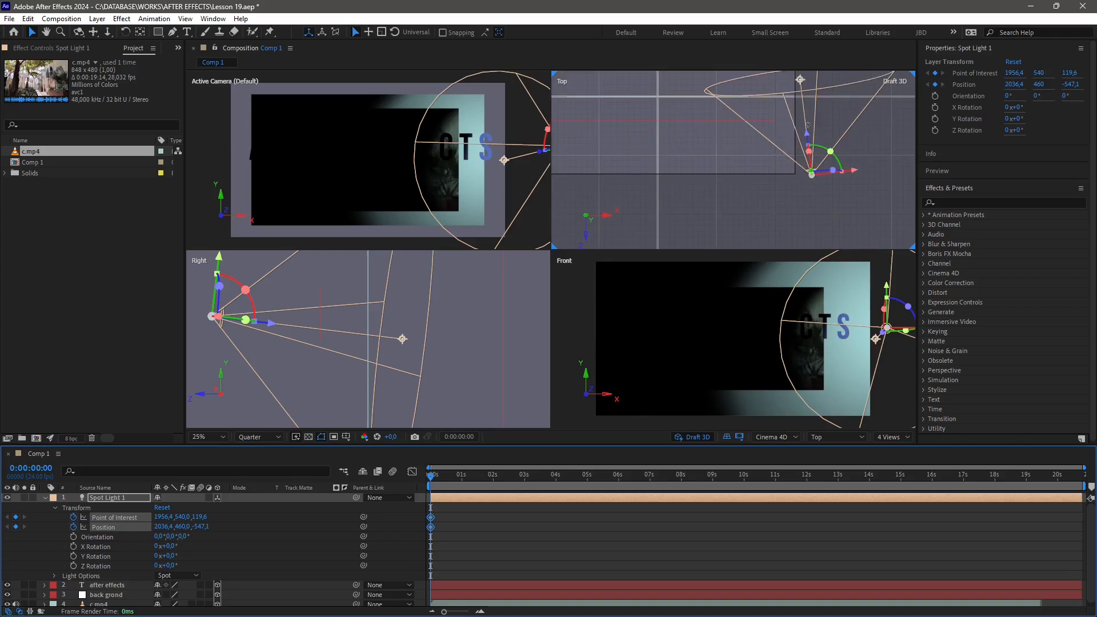
{"action": "scroll", "coordinate": [780, 194], "scroll_direction": "down", "scroll_amount": 1}
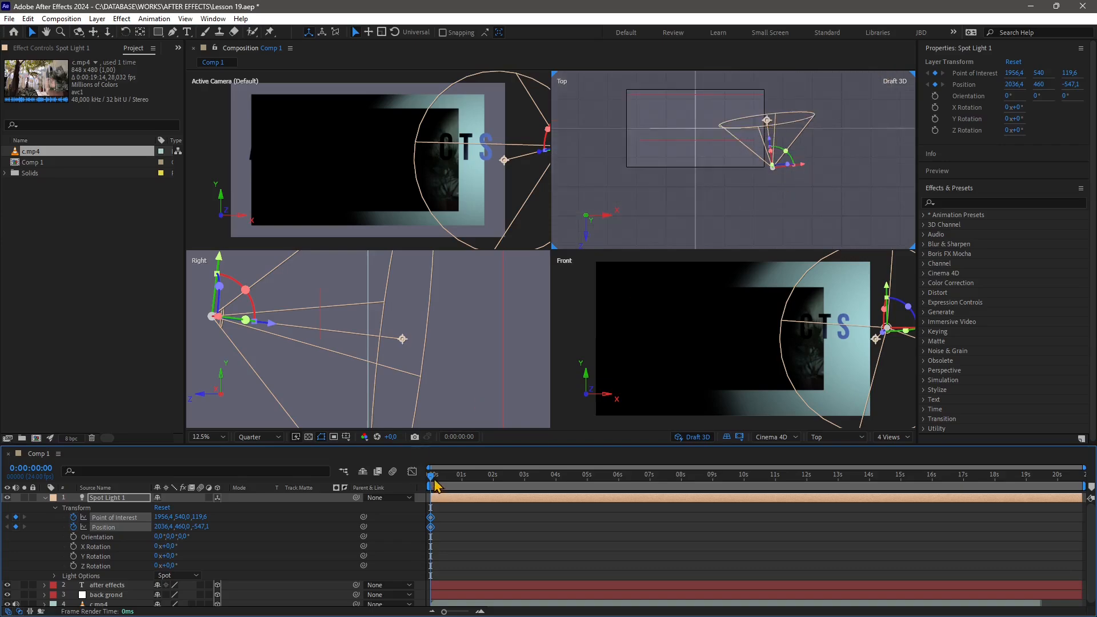
{"action": "left_click_drag", "start_coordinate": [435, 486], "coordinate": [498, 487]}
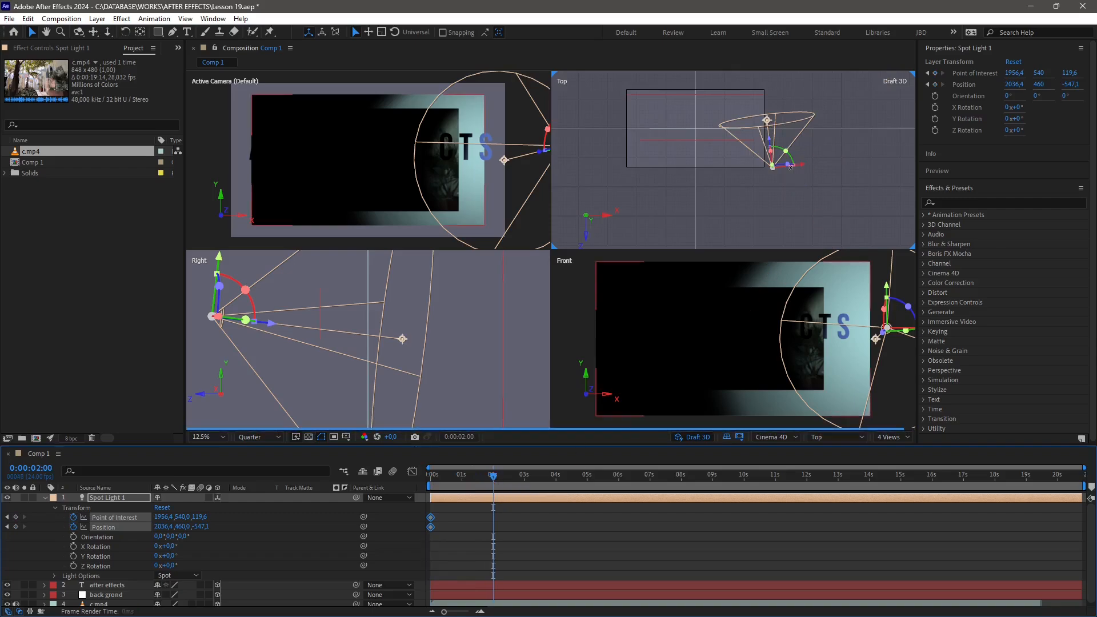
{"action": "left_click_drag", "start_coordinate": [791, 167], "coordinate": [719, 173]}
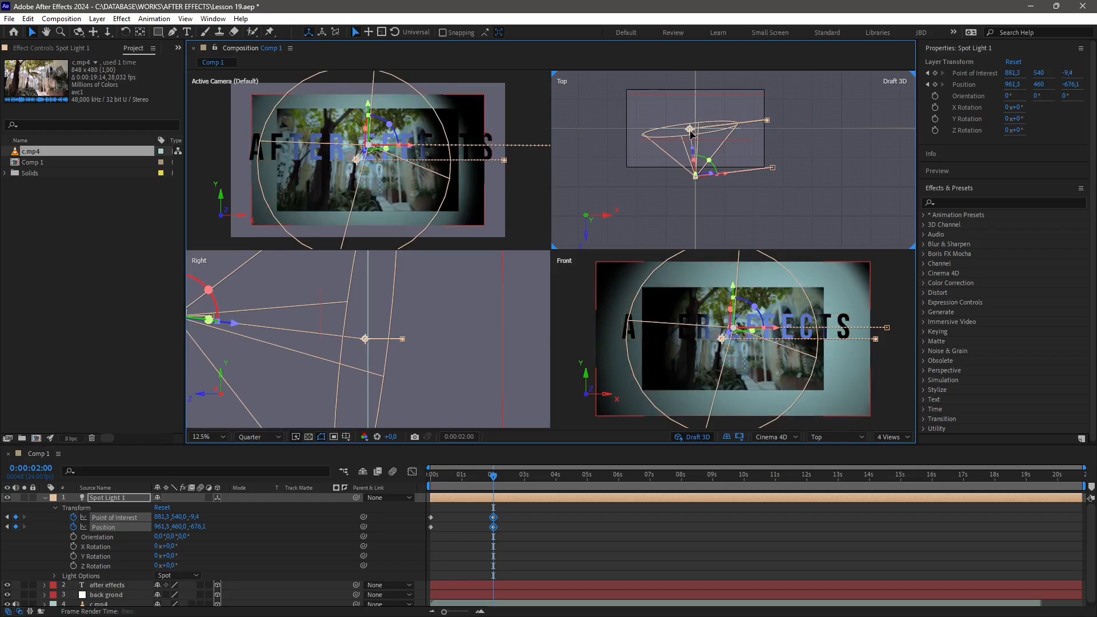
Aim the spot light's point of interest at the composition centre and pull the light back to about 965, 449, -829
{"action": "left_click_drag", "start_coordinate": [691, 130], "coordinate": [689, 130]}
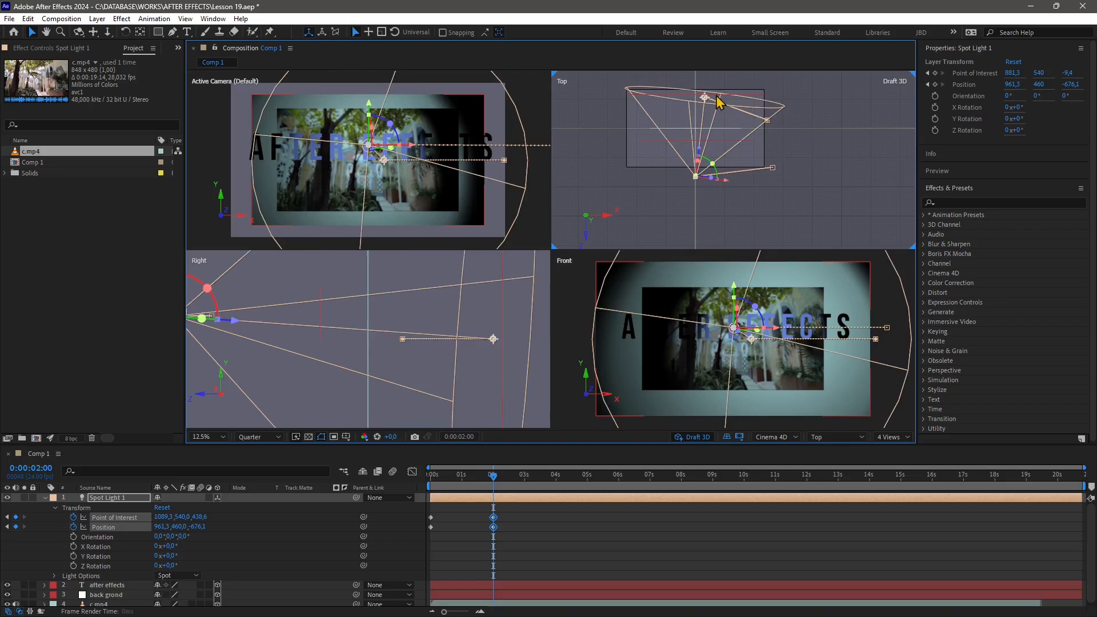
{"action": "scroll", "coordinate": [709, 106], "scroll_direction": "up", "scroll_amount": 1}
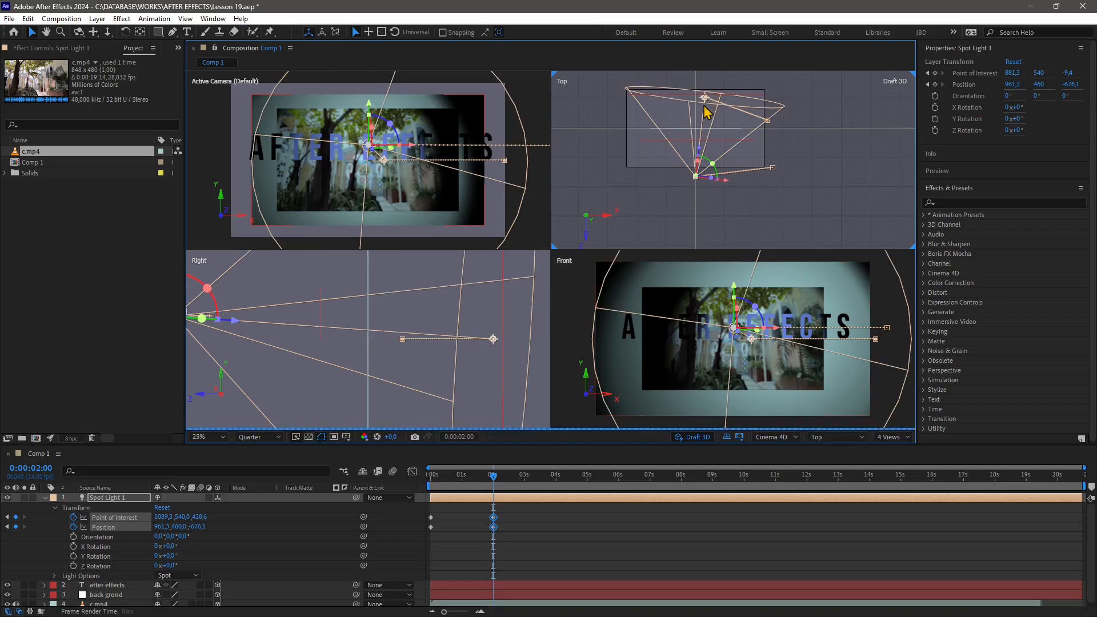
{"action": "scroll", "coordinate": [710, 112], "scroll_direction": "up", "scroll_amount": 1}
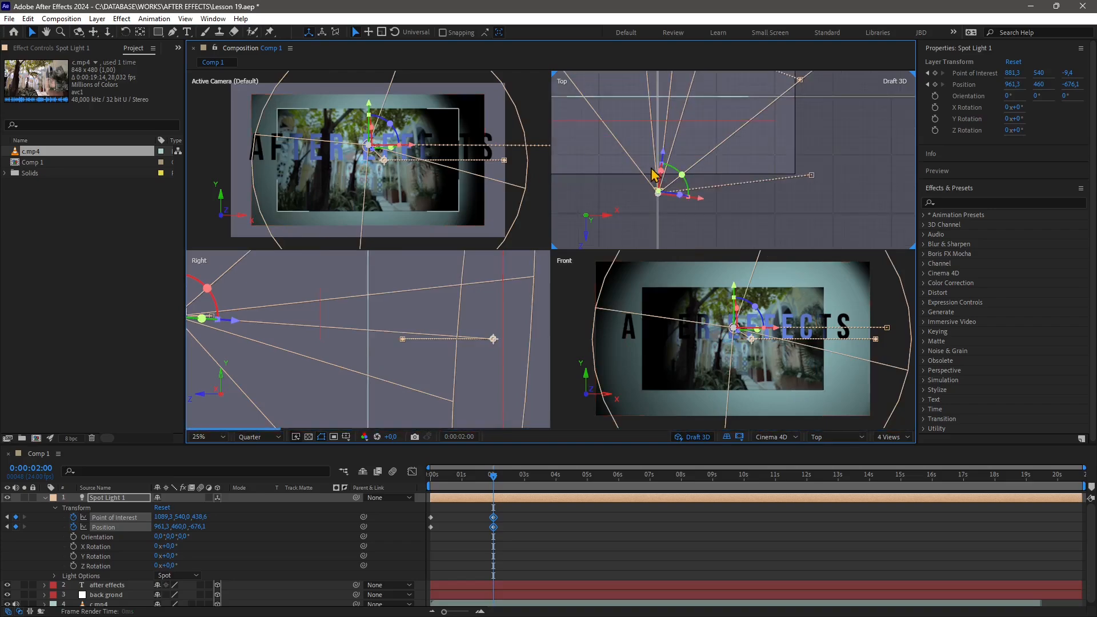
{"action": "scroll", "coordinate": [665, 183], "scroll_direction": "down", "scroll_amount": 1}
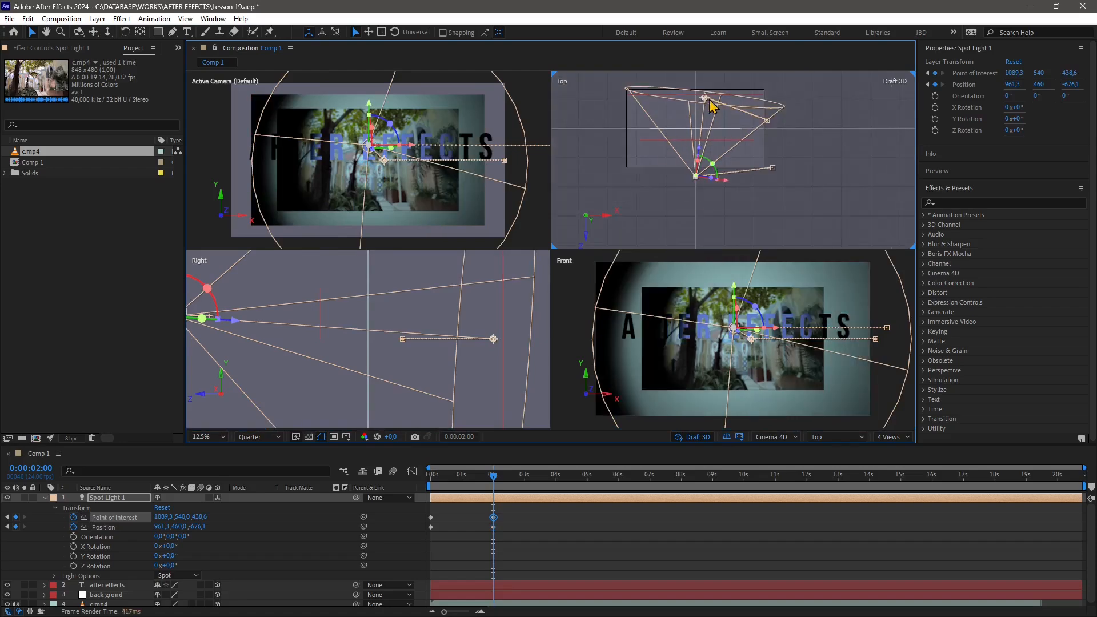
{"action": "left_click_drag", "start_coordinate": [703, 101], "coordinate": [694, 99]}
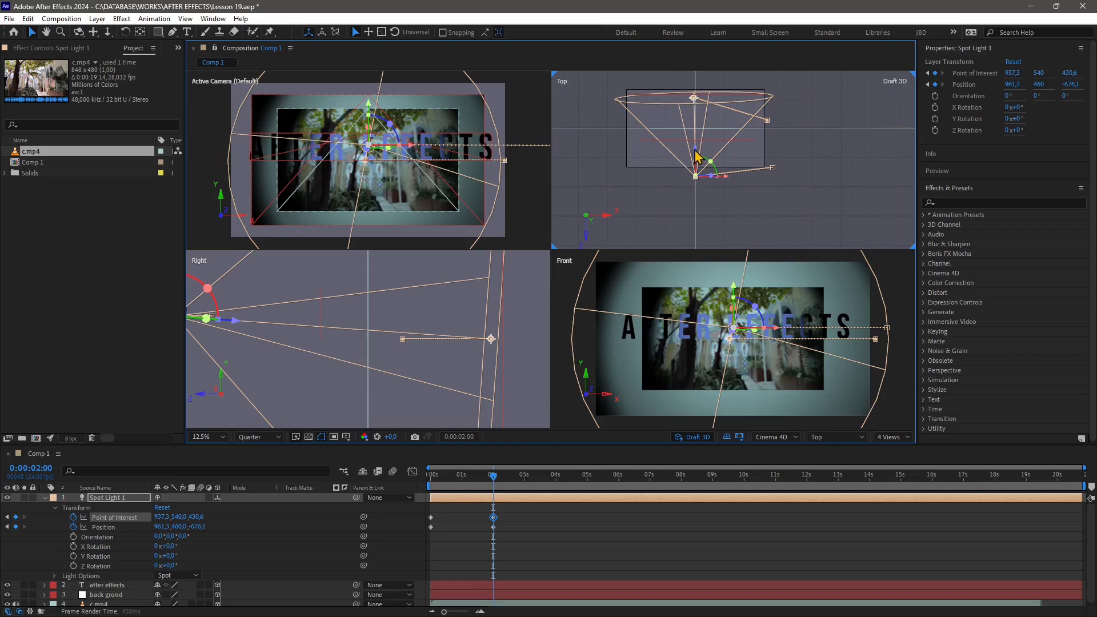
{"action": "left_click_drag", "start_coordinate": [700, 160], "coordinate": [697, 178]}
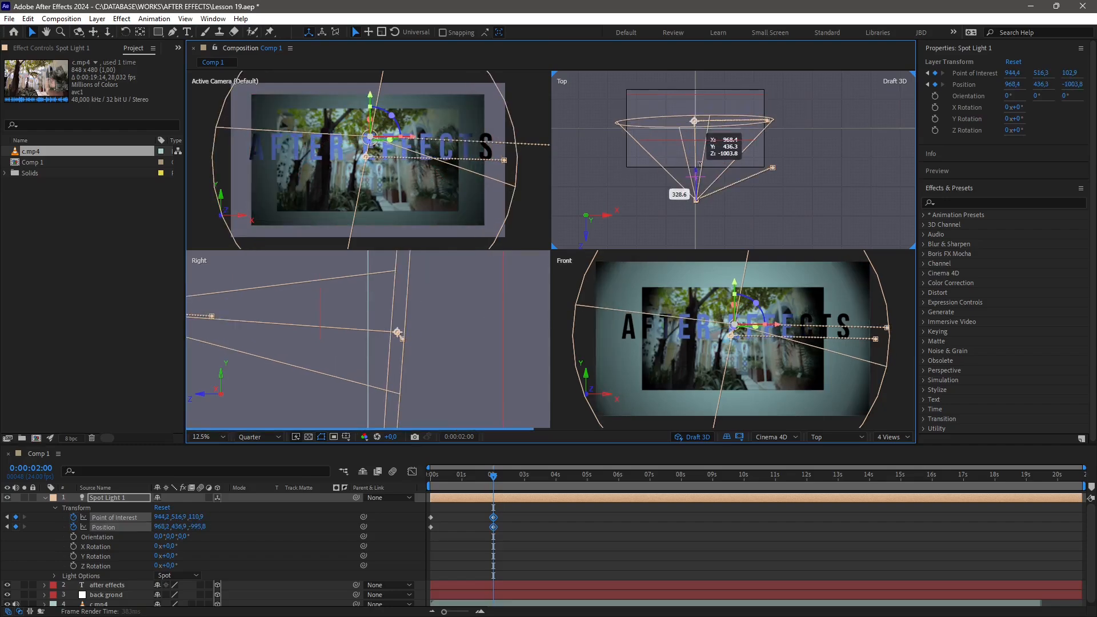
{"action": "left_click_drag", "start_coordinate": [700, 163], "coordinate": [701, 165]}
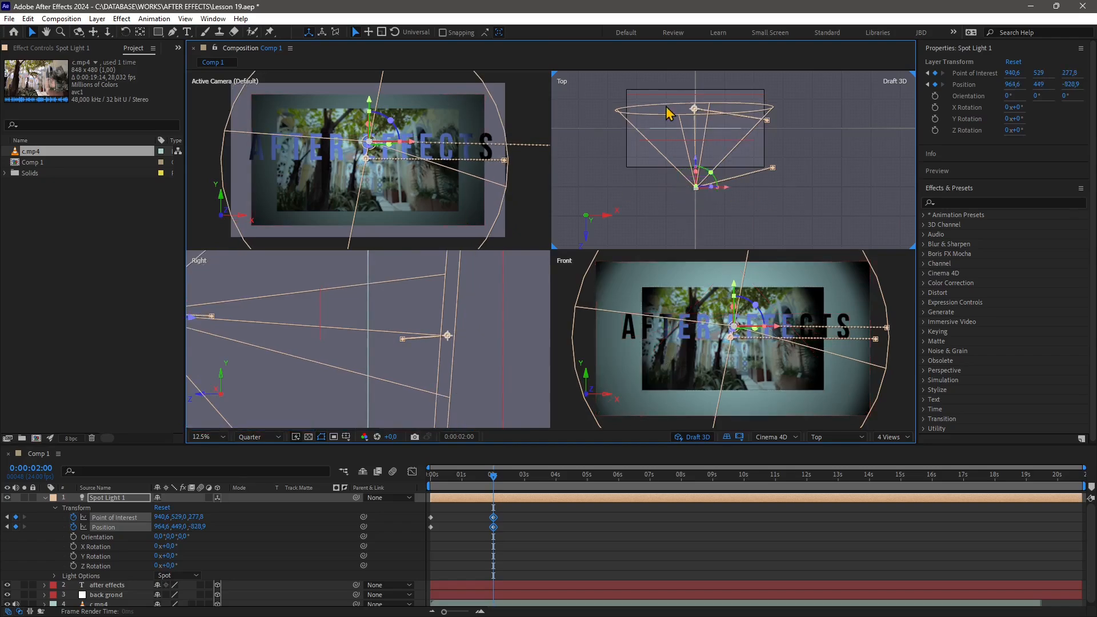
Move the "after effects" text layer in the Top view along Z, closer to the spot light
{"action": "left_click", "coordinate": [715, 143]}
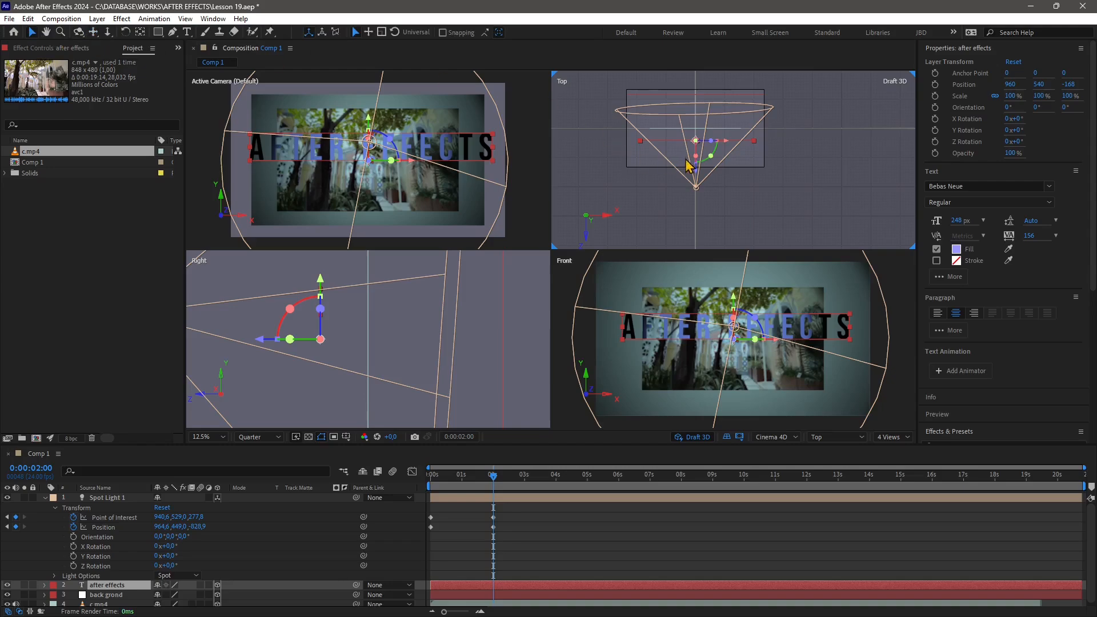
{"action": "key", "text": "period"}
{"action": "left_click_drag", "start_coordinate": [659, 172], "coordinate": [661, 190]}
{"action": "left_click", "coordinate": [756, 206]}
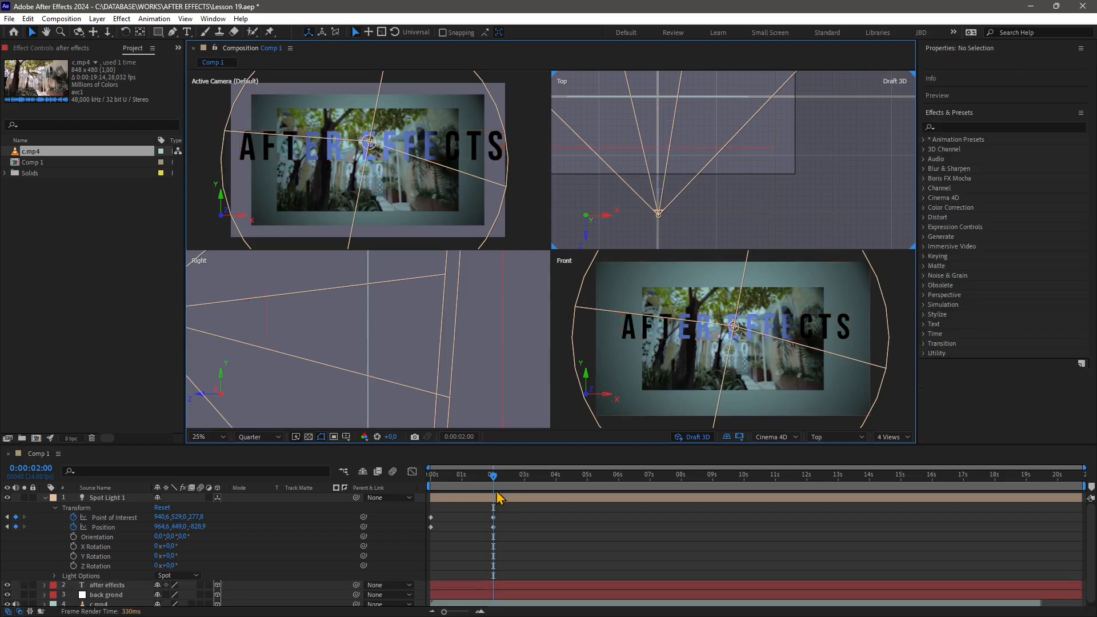
Preview the spot light animation from 0:00:00:00 to about 0:00:02:02
{"action": "left_click_drag", "start_coordinate": [495, 484], "coordinate": [423, 491]}
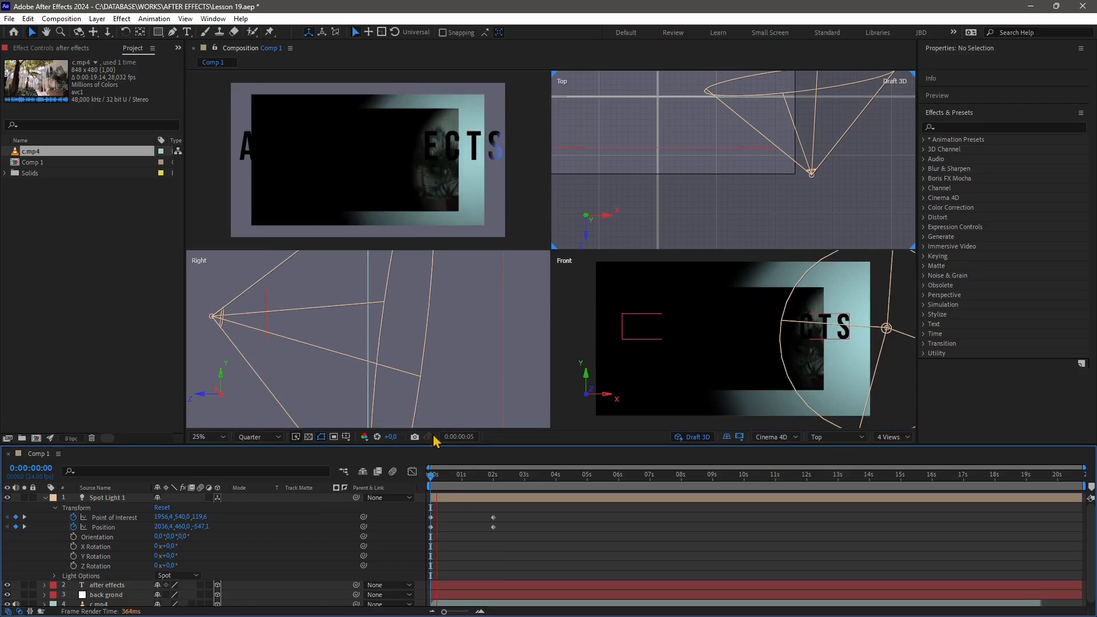
{"action": "left_click", "coordinate": [443, 476]}
{"action": "left_click_drag", "start_coordinate": [448, 484], "coordinate": [496, 483]}
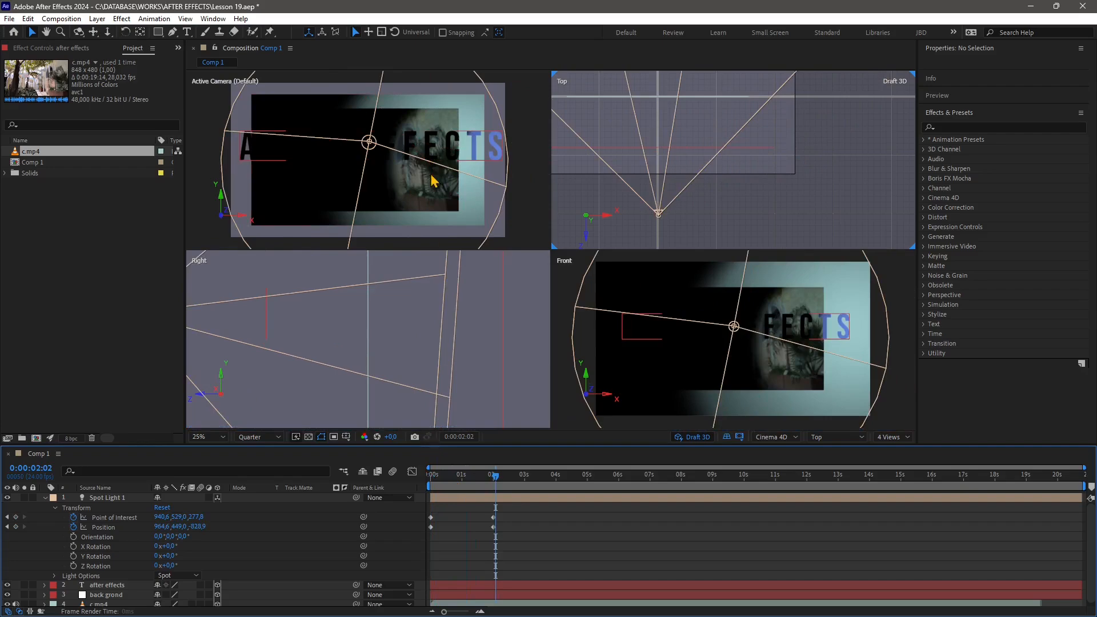
Activate the Active Camera view and open the settings for a new camera layer
{"action": "left_click", "coordinate": [282, 146]}
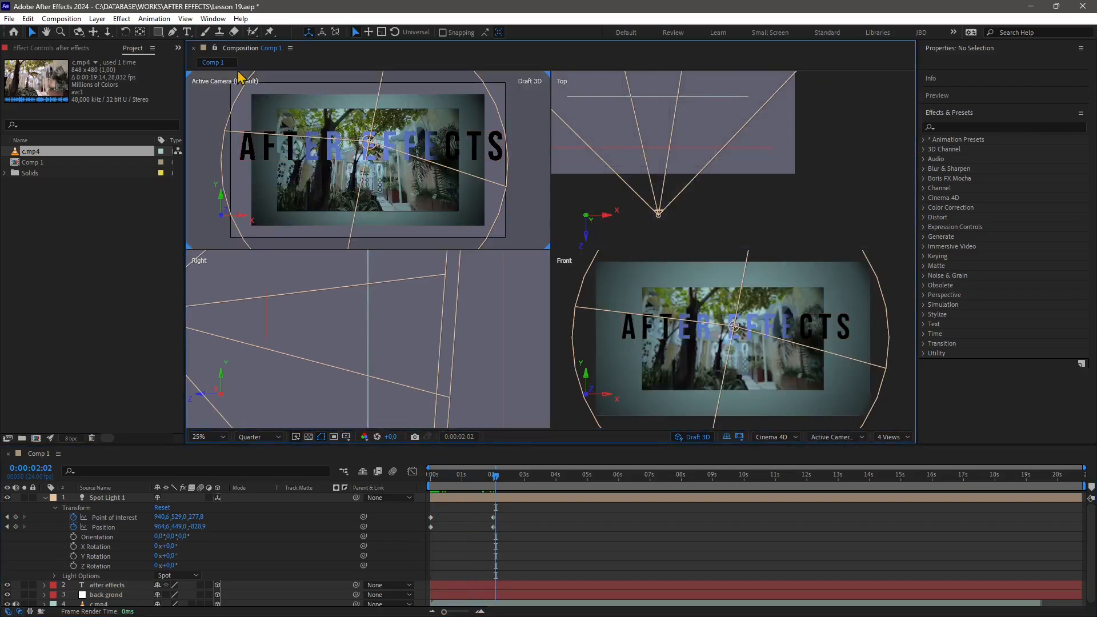
{"action": "left_click", "coordinate": [121, 20]}
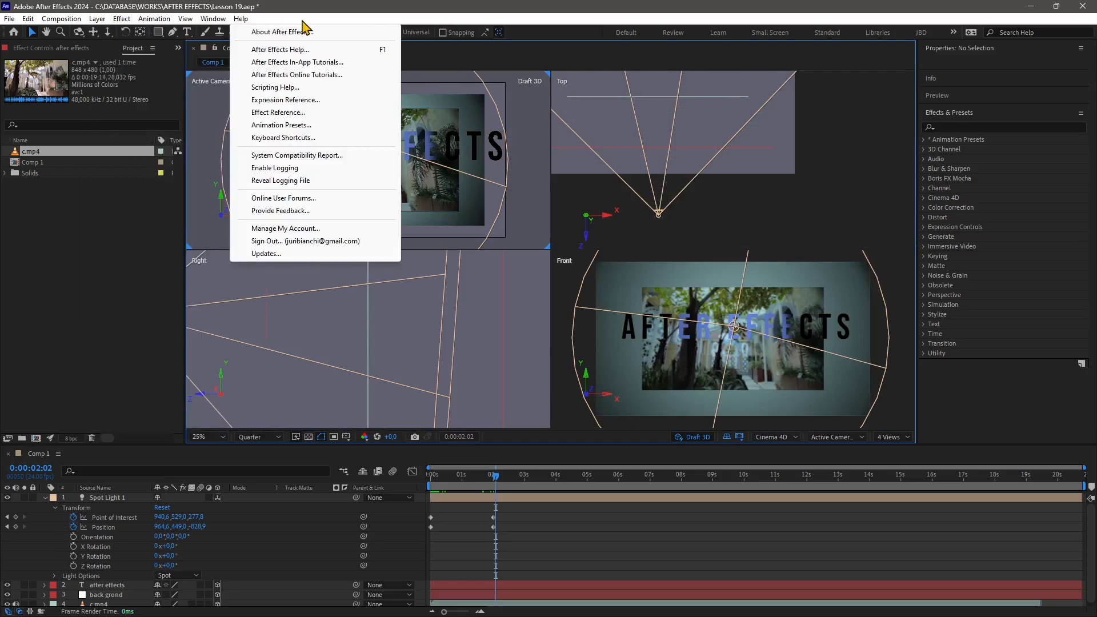
{"action": "left_click", "coordinate": [97, 19]}
{"action": "left_click", "coordinate": [97, 19]}
{"action": "mouse_move", "coordinate": [114, 32]}
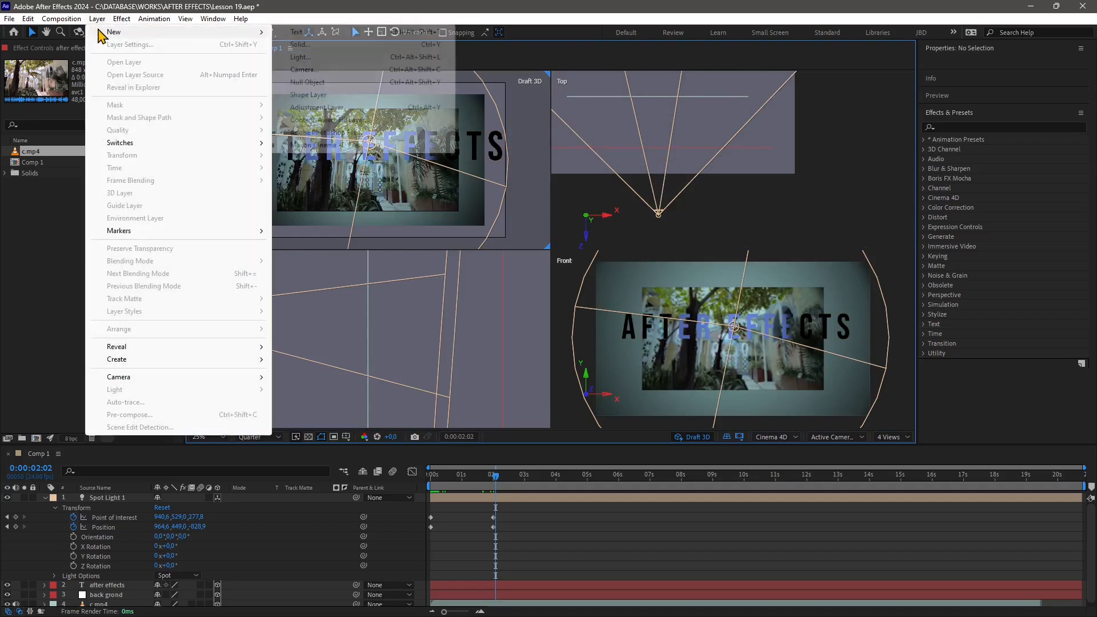
{"action": "left_click", "coordinate": [304, 69]}
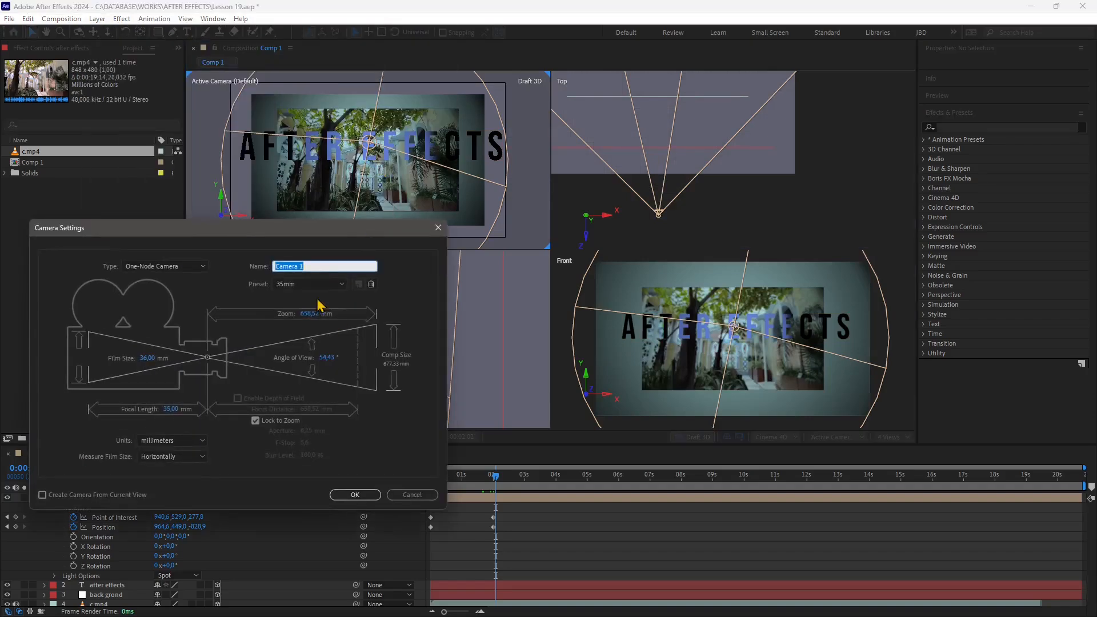
{"action": "left_click_drag", "start_coordinate": [323, 233], "coordinate": [614, 133]}
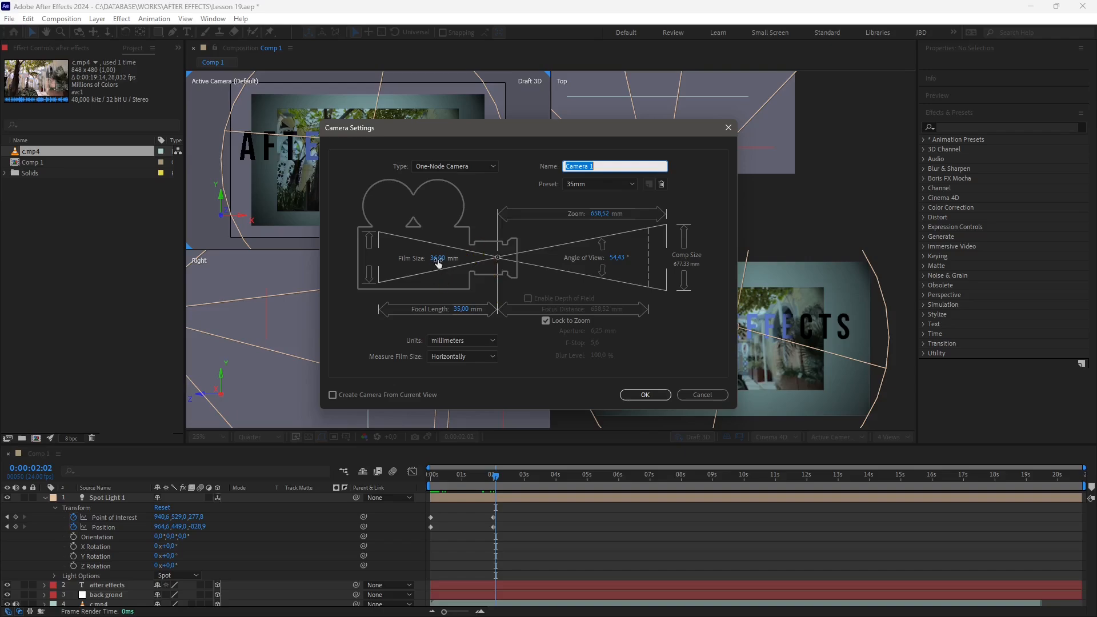
Try a film size of 35 mm for the new camera and restore the 35mm preset
{"action": "left_click_drag", "start_coordinate": [438, 262], "coordinate": [452, 261]}
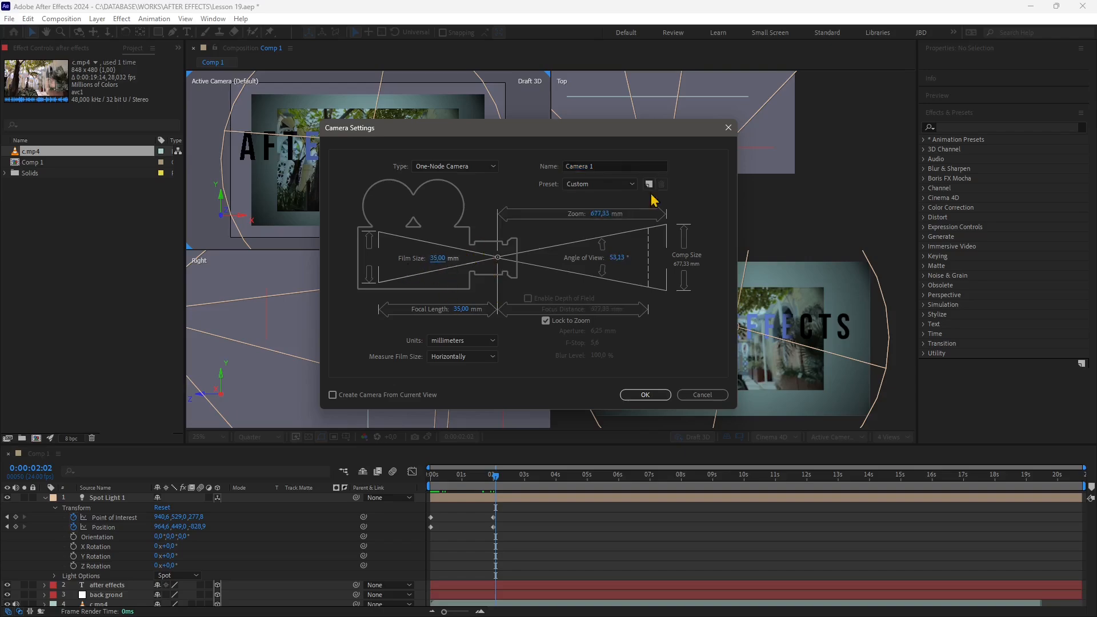
{"action": "left_click", "coordinate": [583, 184]}
{"action": "left_click", "coordinate": [588, 262]}
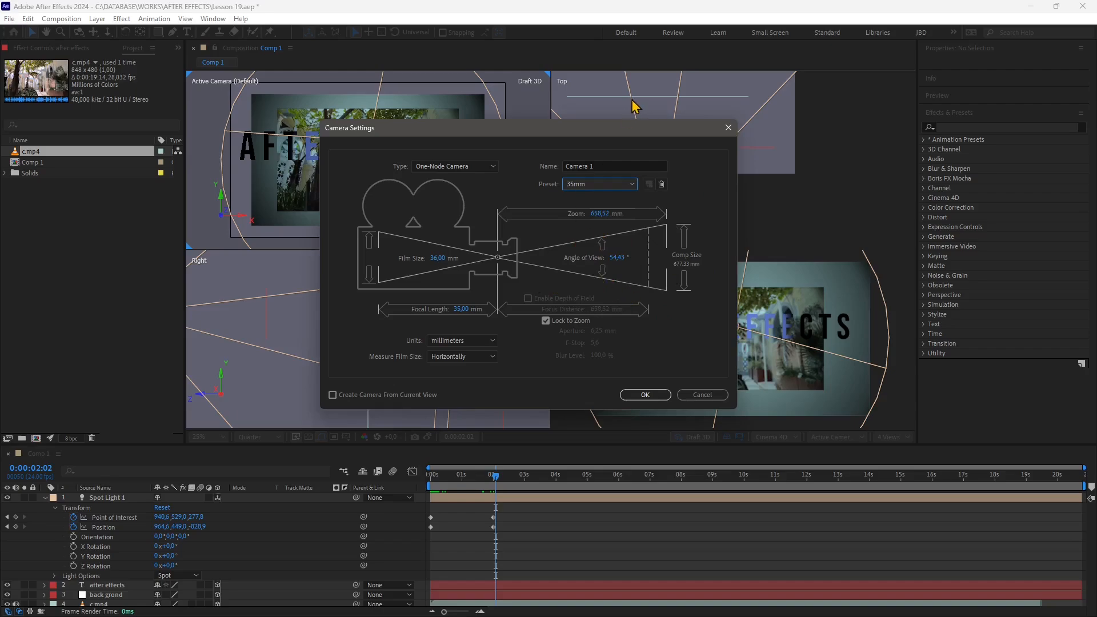
Create the one-node camera with the 35mm preset and focus distance locked to zoom
{"action": "left_click", "coordinate": [546, 321]}
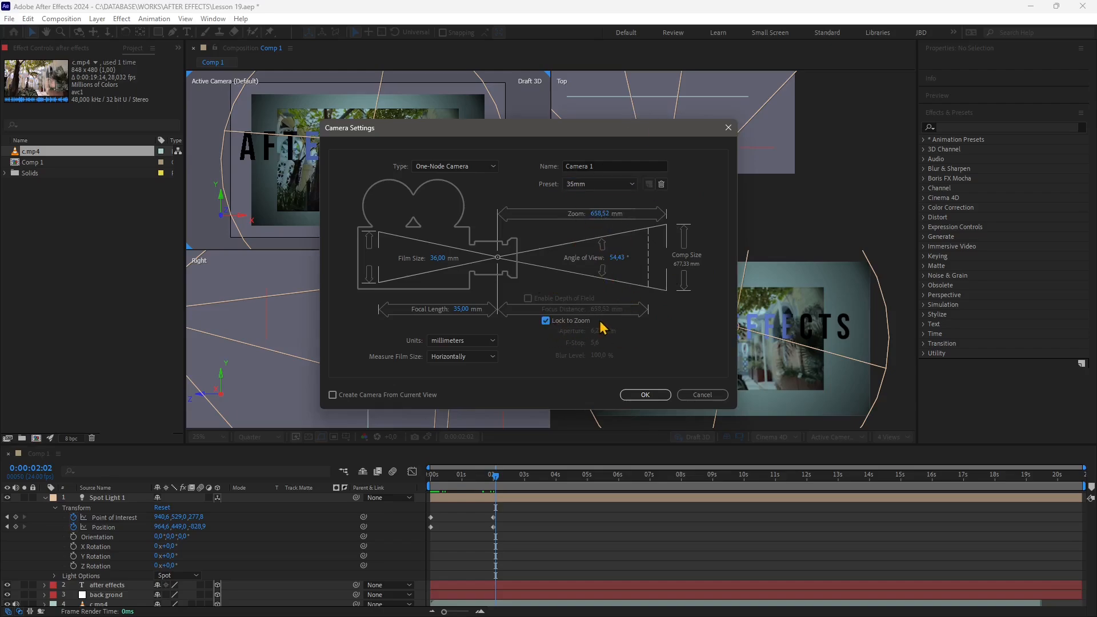
{"action": "left_click", "coordinate": [642, 395]}
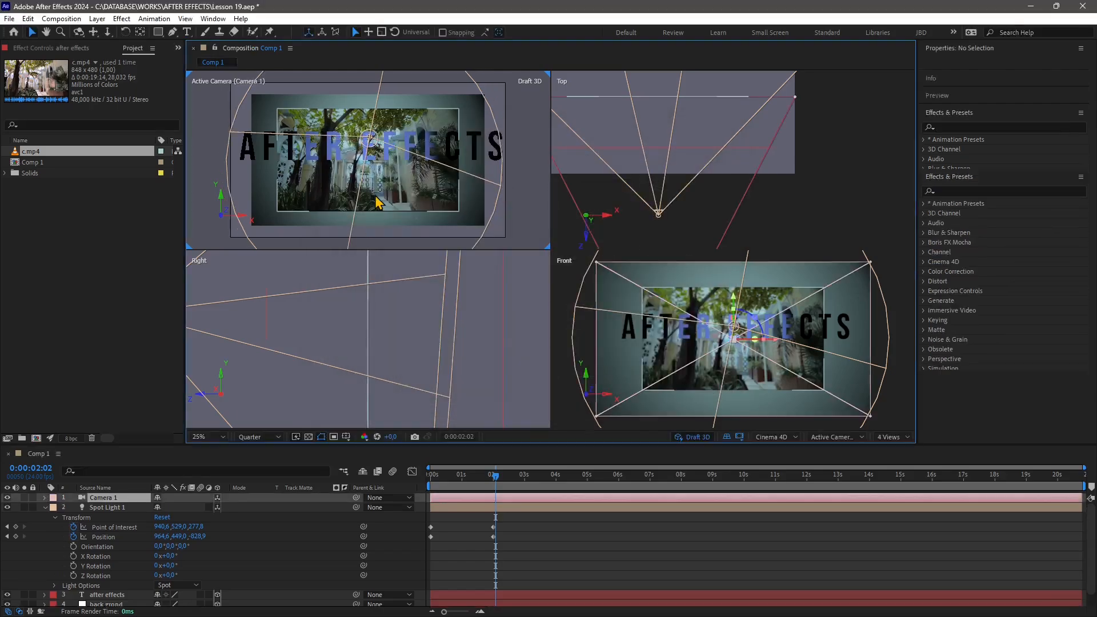
{"action": "scroll", "coordinate": [656, 130], "scroll_direction": "down", "scroll_amount": 3}
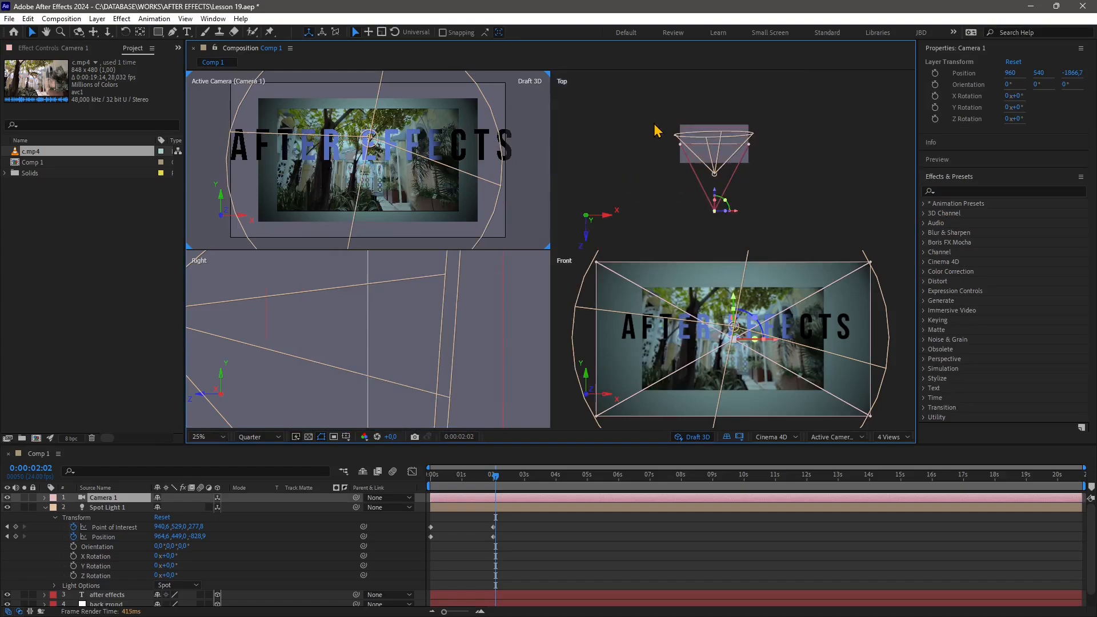
{"action": "scroll", "coordinate": [691, 215], "scroll_direction": "up", "scroll_amount": 2}
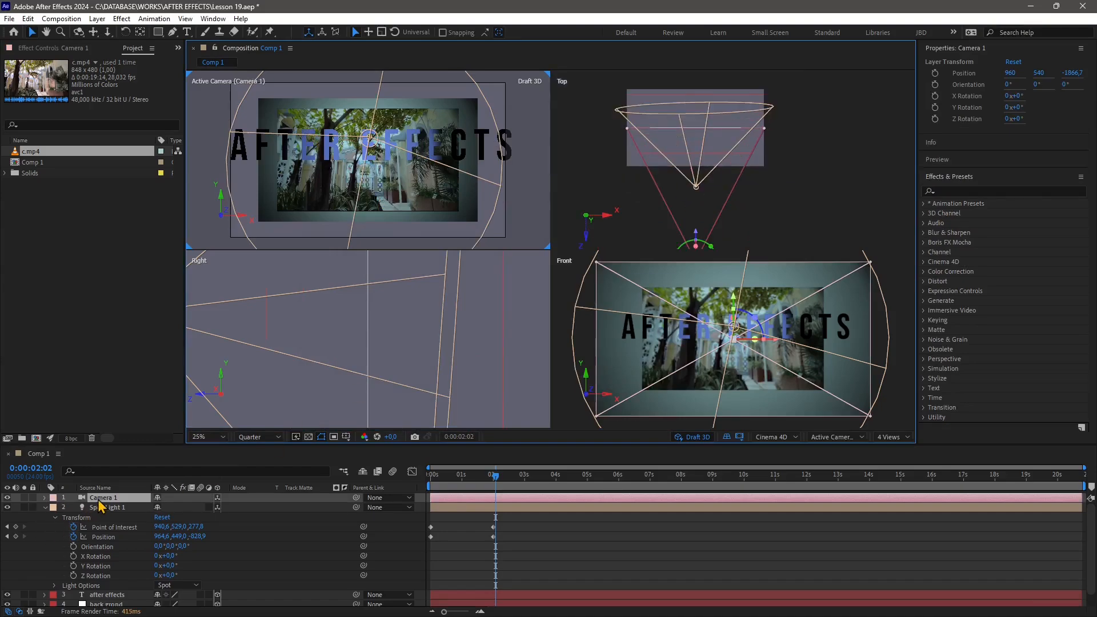
Collapse the spot light's properties and rename the camera layer as "jb camera"
{"action": "left_click", "coordinate": [45, 508]}
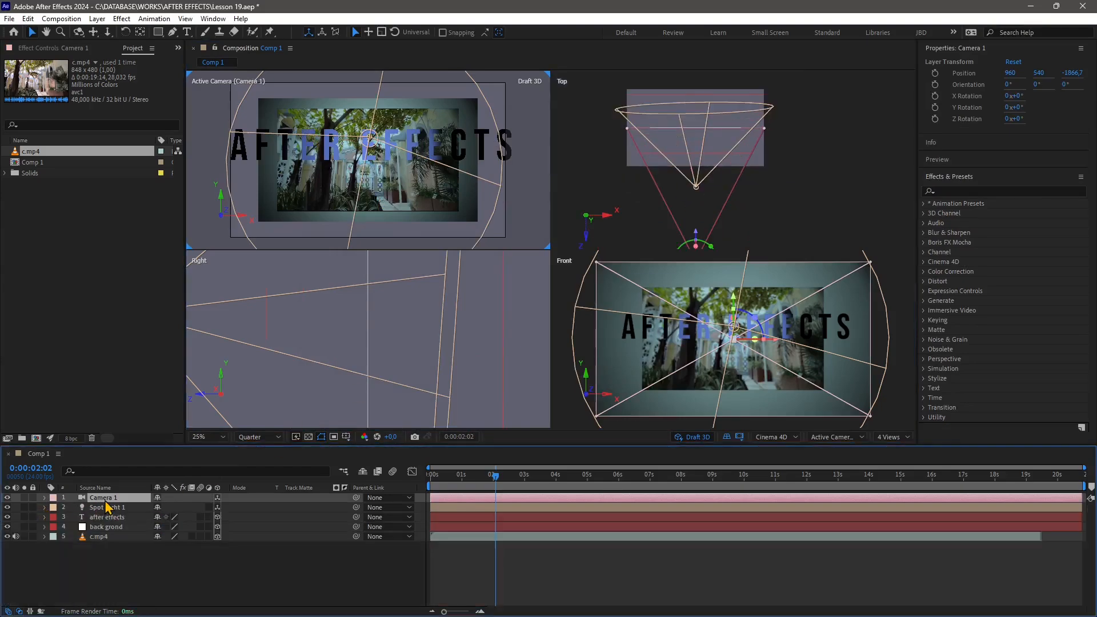
{"action": "right_click", "coordinate": [107, 502]}
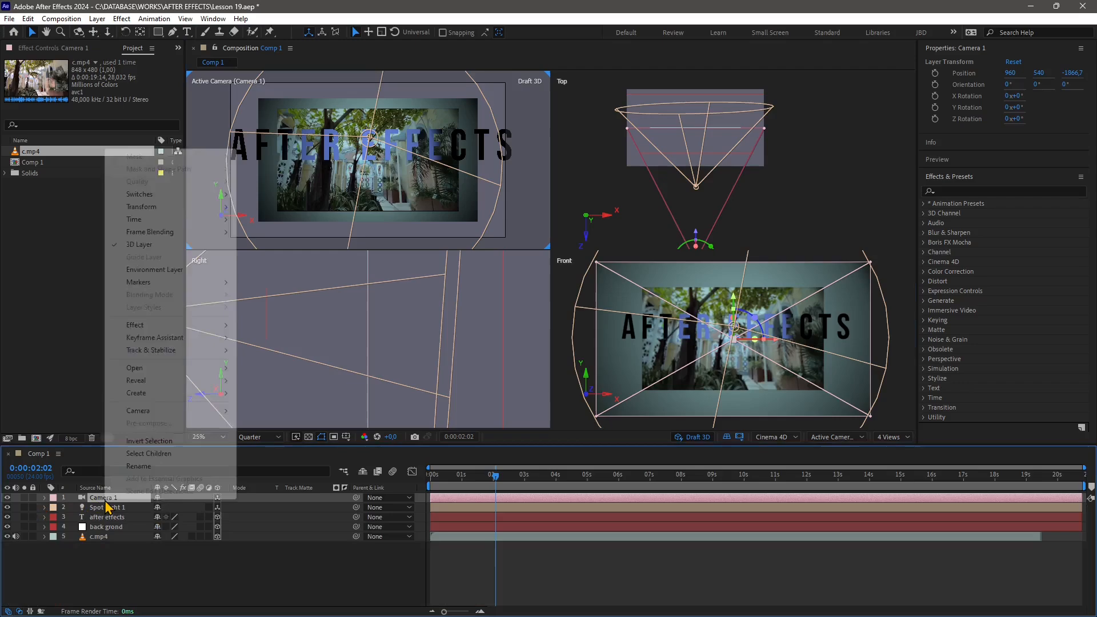
{"action": "left_click", "coordinate": [138, 466]}
{"action": "type", "text": "jb c"}
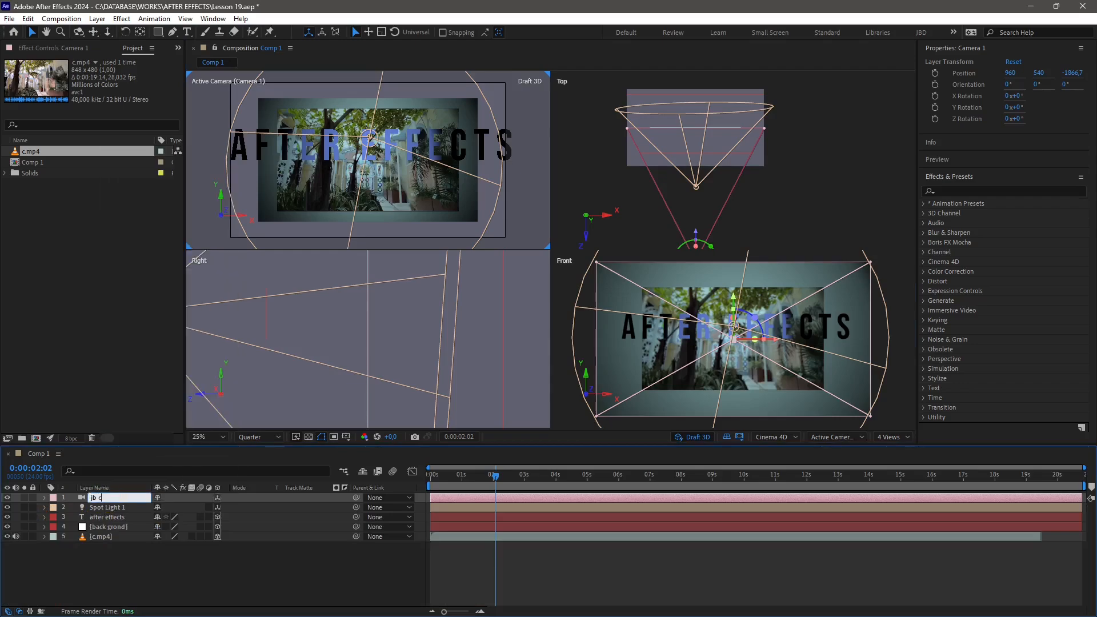
{"action": "type", "text": "amera"}
{"action": "key", "text": "Return"}
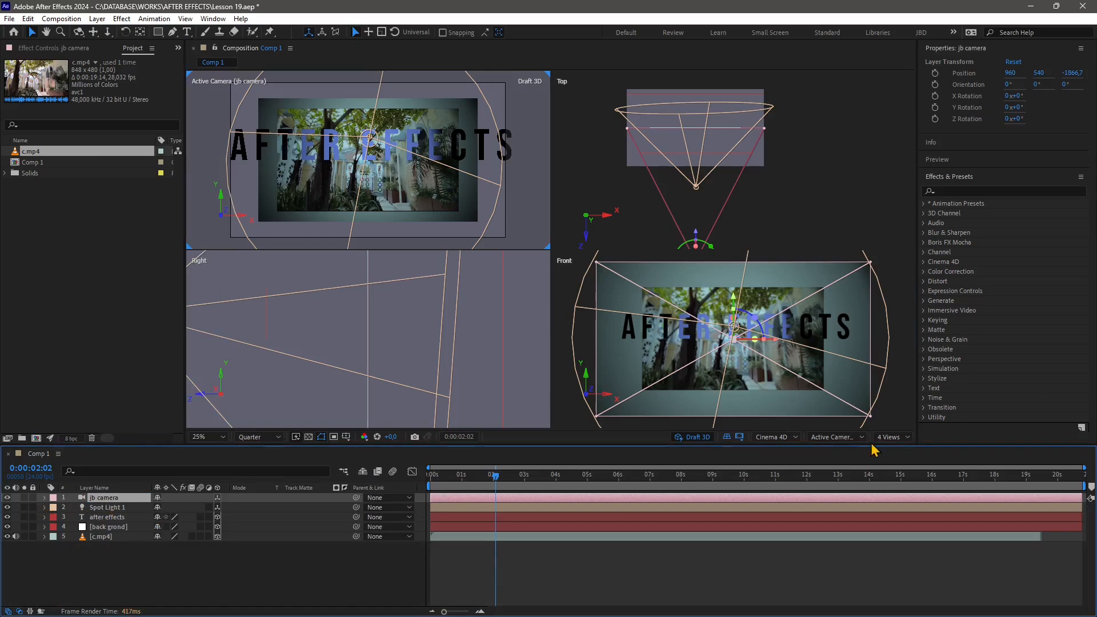
Check the available 3D views for the renamed camera and deselect all layers
{"action": "left_click", "coordinate": [848, 439]}
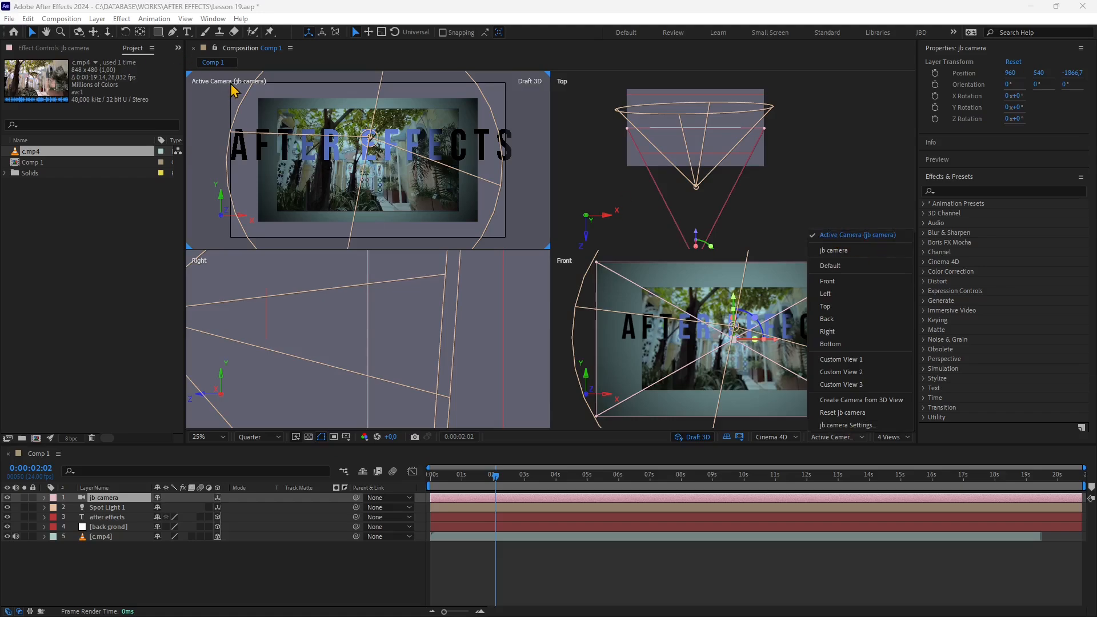
{"action": "left_click", "coordinate": [213, 103]}
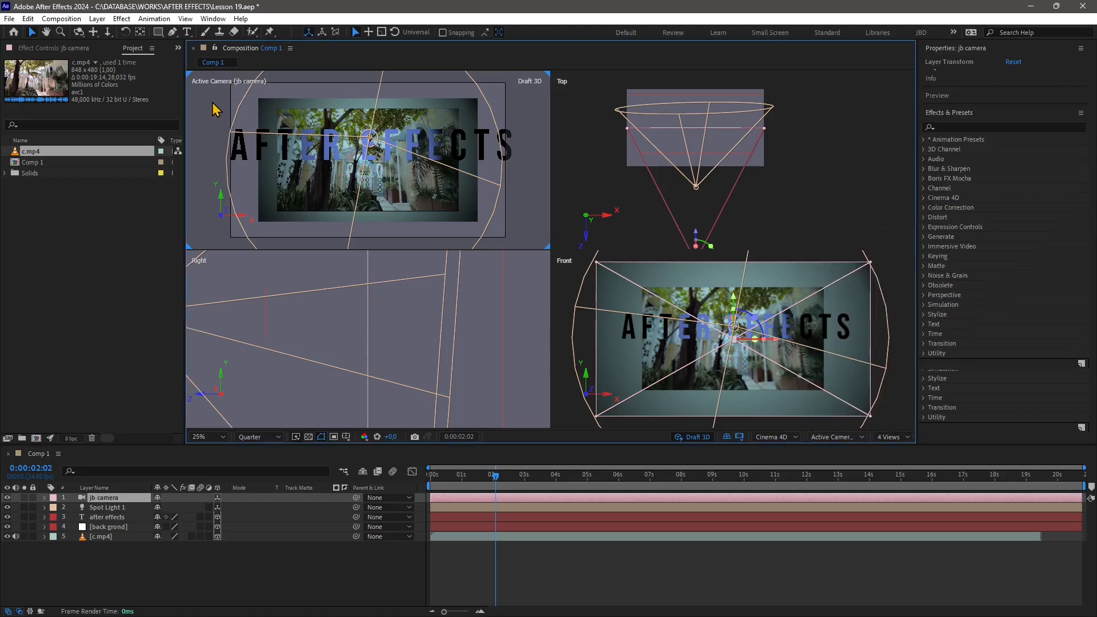
{"action": "left_click", "coordinate": [212, 103]}
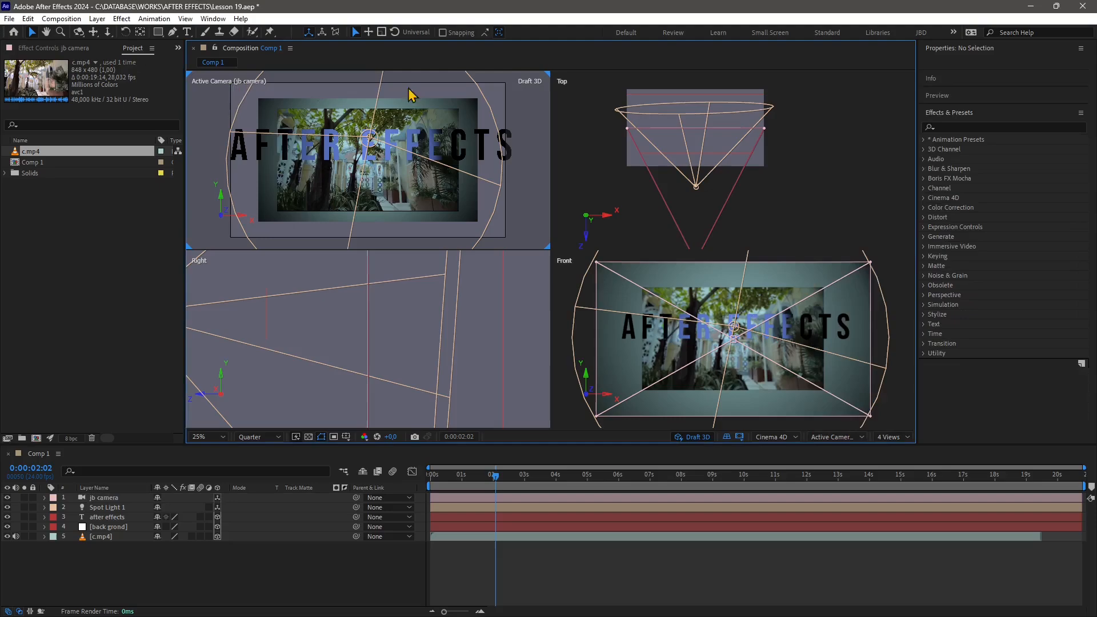
Orbit the jb camera sideways and slightly vertically around the scene in the Active Camera view
{"action": "left_click", "coordinate": [79, 32]}
{"action": "left_click_drag", "start_coordinate": [272, 149], "coordinate": [397, 167]}
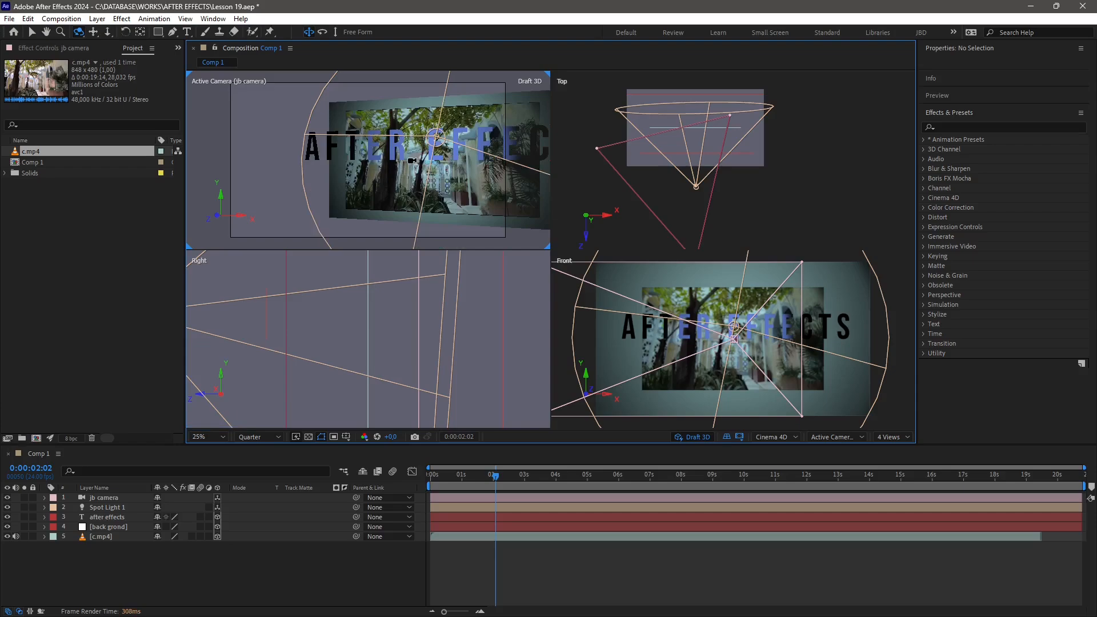
{"action": "left_click_drag", "start_coordinate": [405, 167], "coordinate": [406, 169]}
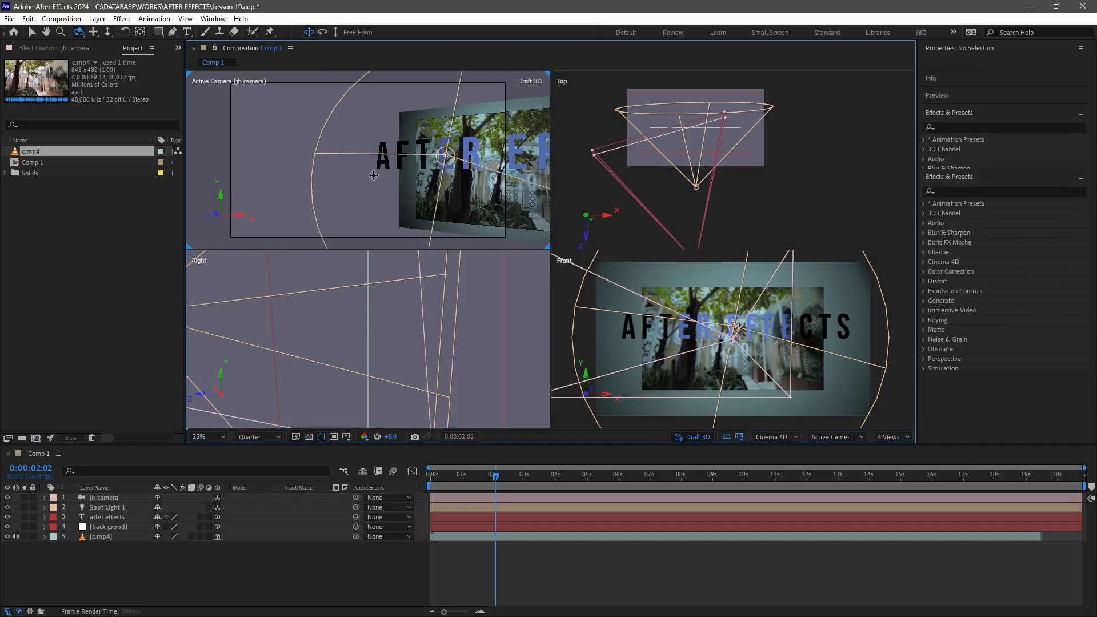
Orbit the view to bring the title and video back into frame, and shift the jb camera closer to the scene in the Top view
{"action": "mouse_move", "coordinate": [367, 176]}
{"action": "left_mouse_down"}
{"action": "mouse_move", "coordinate": [326, 166]}
{"action": "mouse_move", "coordinate": [384, 159]}
{"action": "mouse_move", "coordinate": [358, 169]}
{"action": "left_mouse_up"}
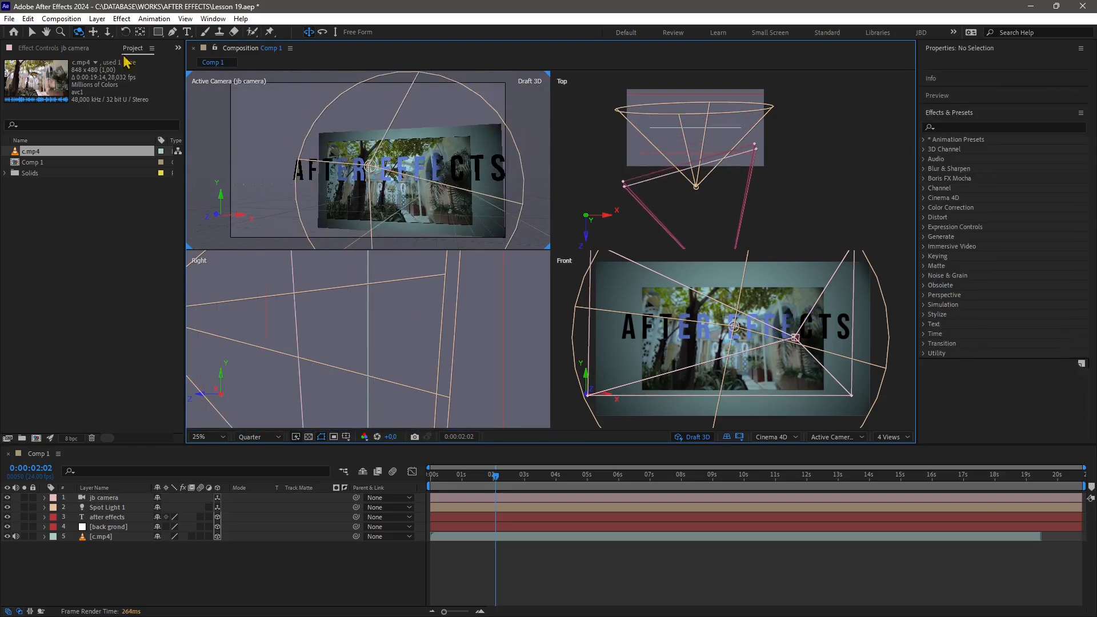
{"action": "left_click", "coordinate": [32, 32]}
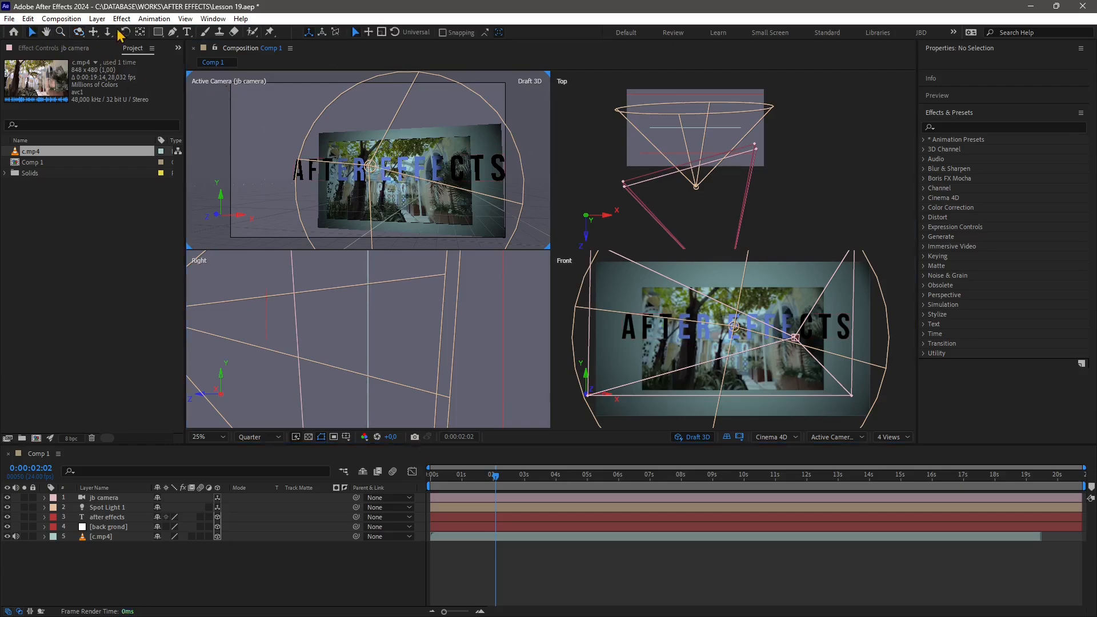
{"action": "scroll", "coordinate": [725, 155], "scroll_direction": "down", "scroll_amount": 3}
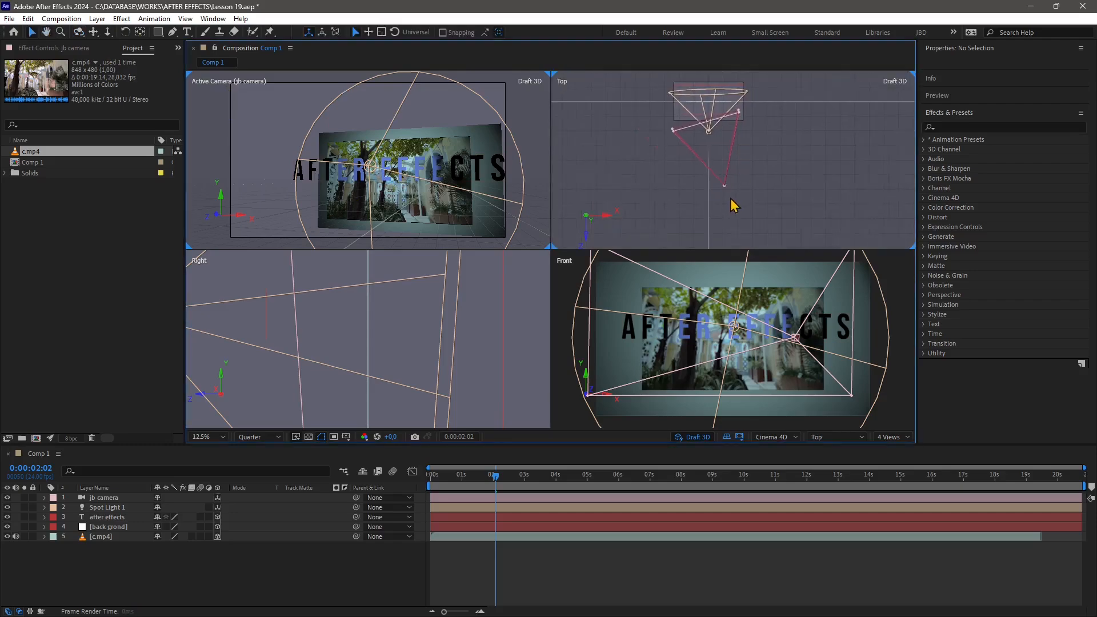
{"action": "scroll", "coordinate": [720, 213], "scroll_direction": "up", "scroll_amount": 3}
{"action": "left_click", "coordinate": [716, 214]}
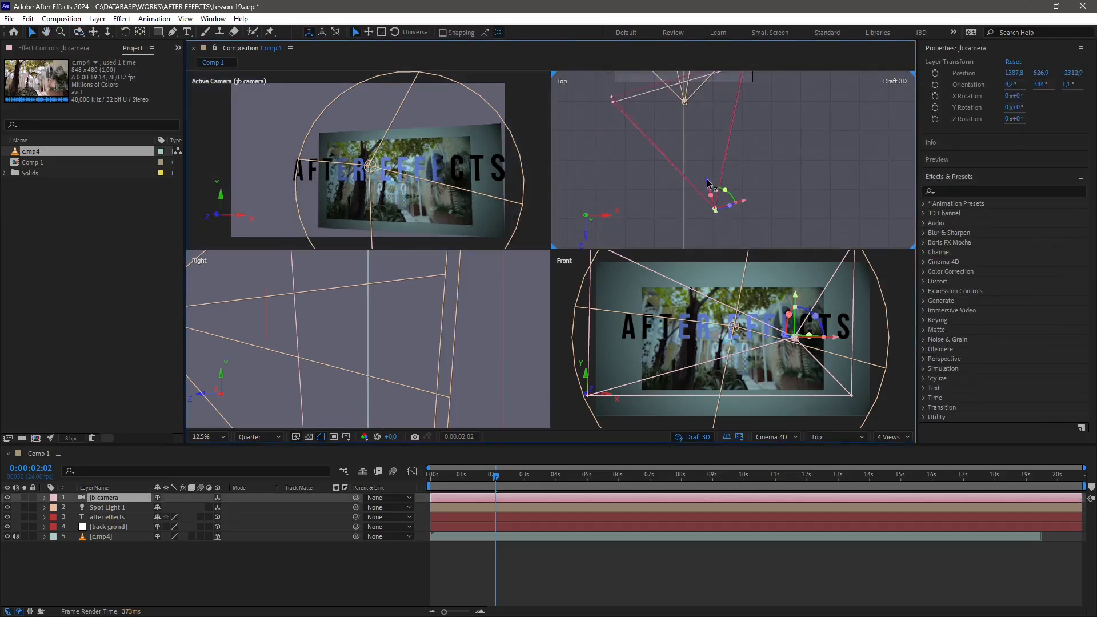
{"action": "left_click_drag", "start_coordinate": [709, 185], "coordinate": [683, 172]}
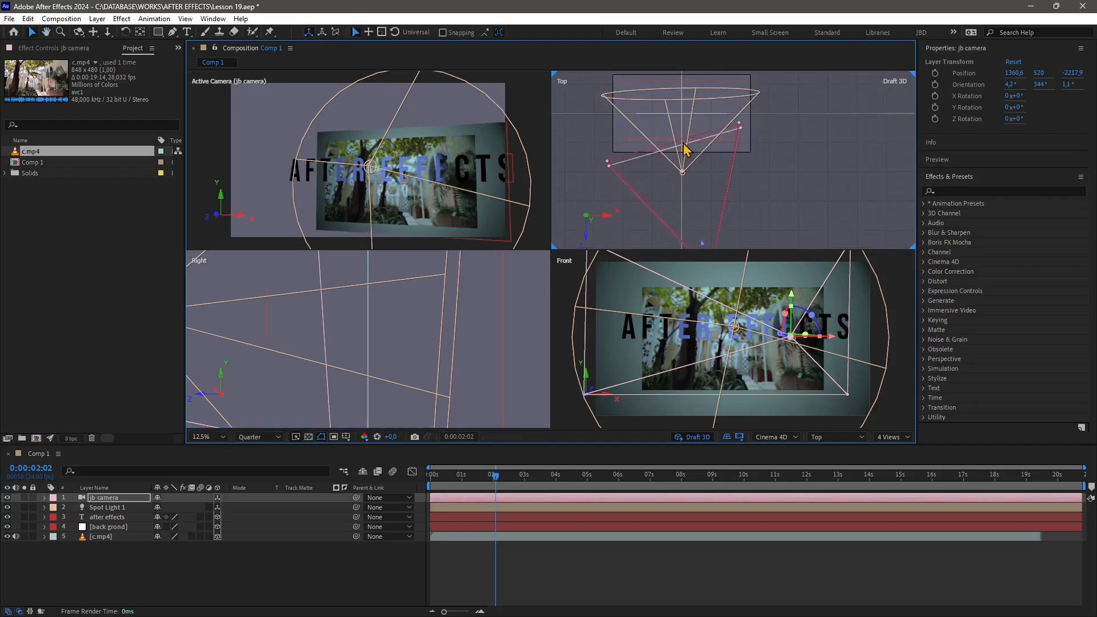
Rotate the jb camera around its Y axis in the Top view to an orientation of about 353°
{"action": "key", "text": "comma"}
{"action": "left_click", "coordinate": [744, 150]}
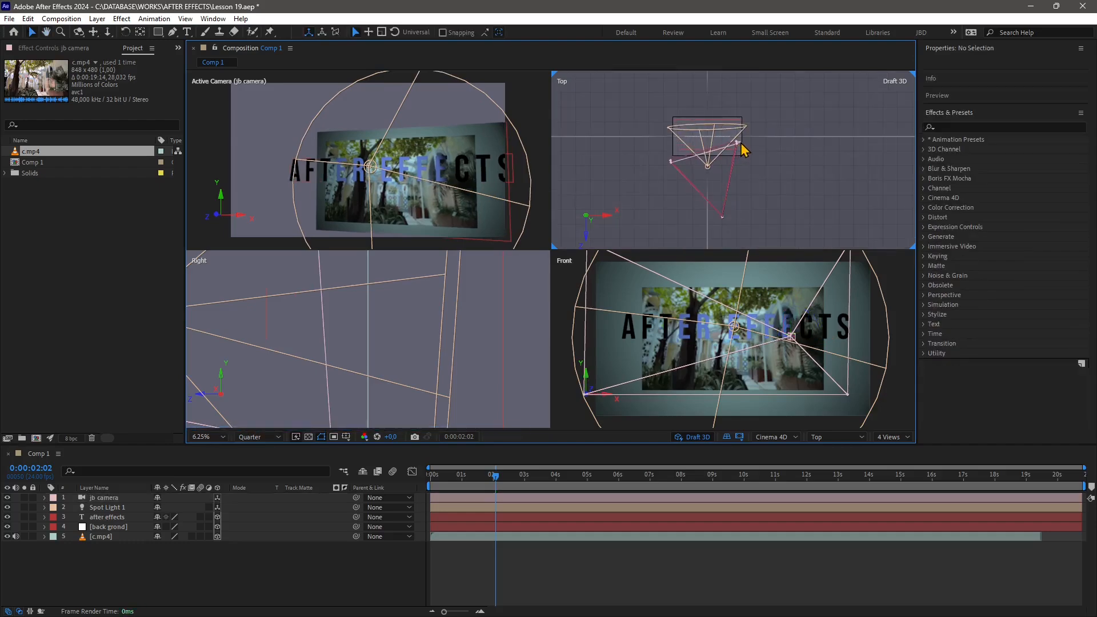
{"action": "left_click", "coordinate": [723, 220]}
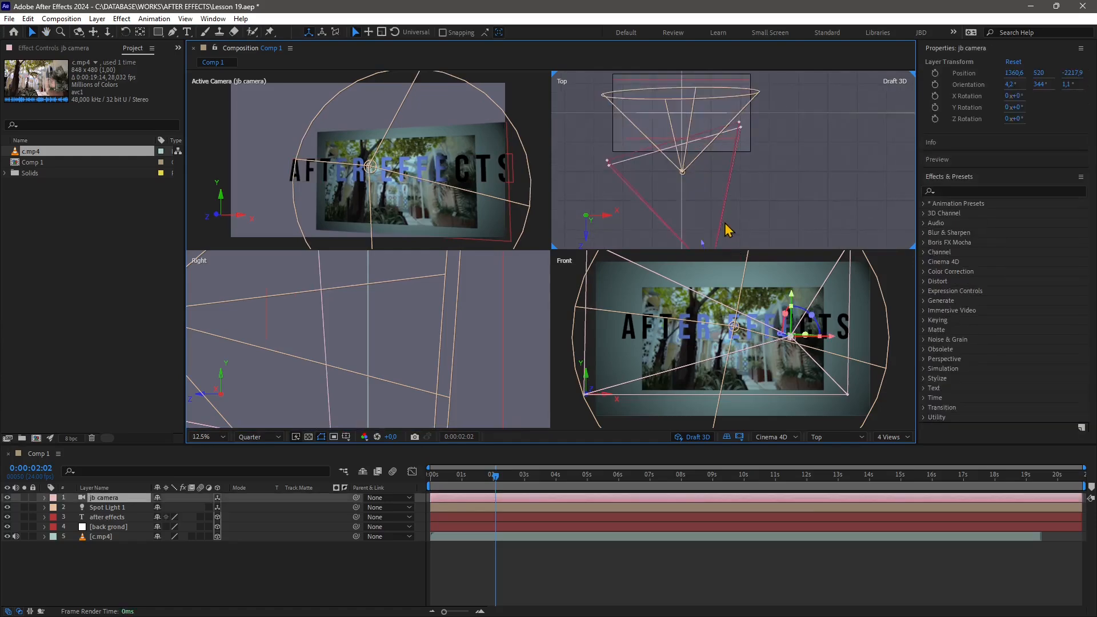
{"action": "key", "text": "period"}
{"action": "key", "text": "v"}
{"action": "left_click_drag", "start_coordinate": [708, 201], "coordinate": [730, 210]}
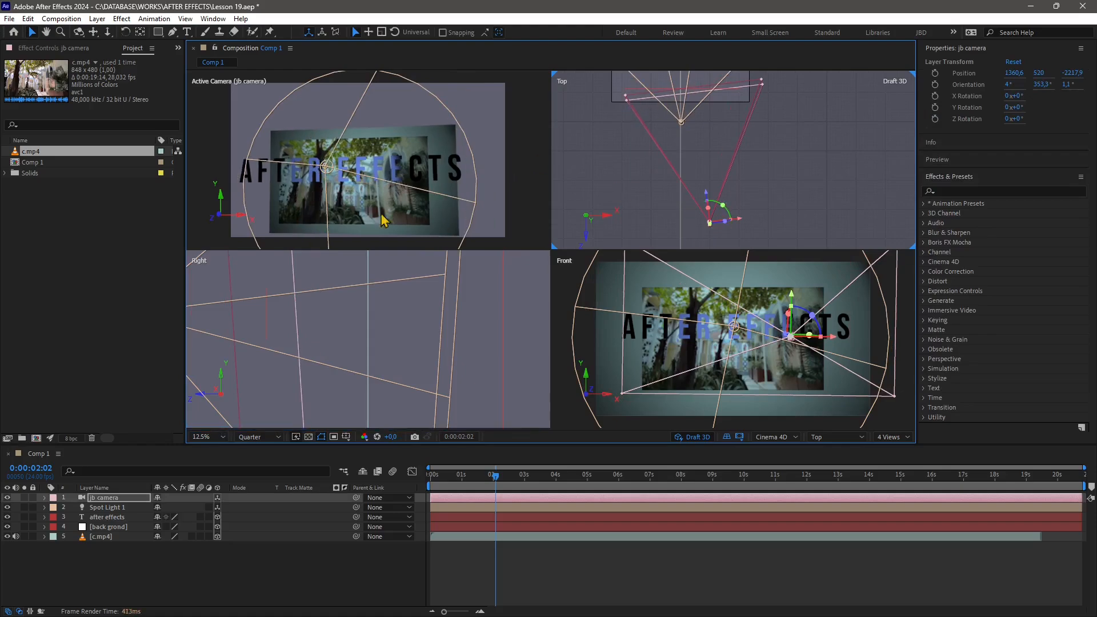
Expand the jb camera layer's Transform and Camera Options property groups
{"action": "left_click", "coordinate": [45, 498]}
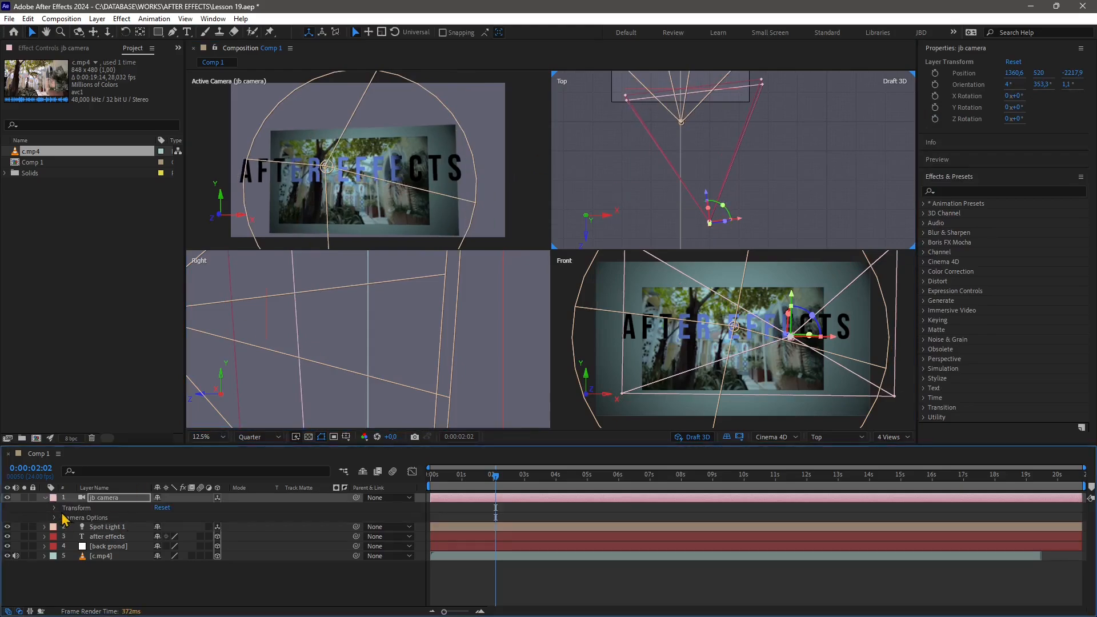
{"action": "left_click", "coordinate": [55, 518]}
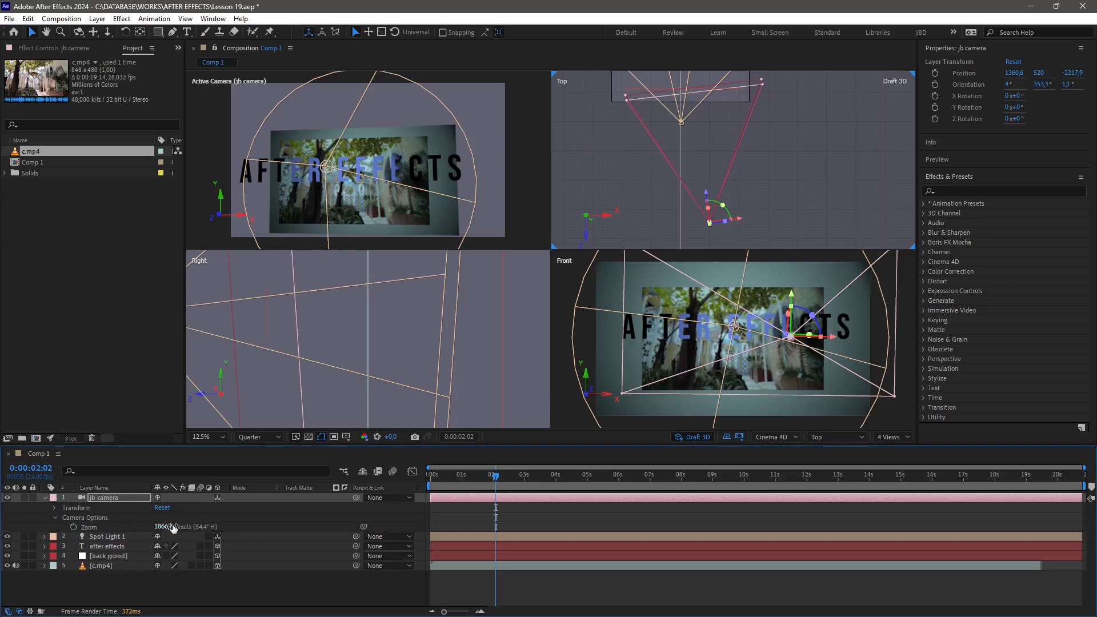
{"action": "left_click", "coordinate": [54, 509]}
Review the jb camera's Camera Settings, checking the availability of the depth of field option, and dismiss the dialog
{"action": "left_click", "coordinate": [97, 19]}
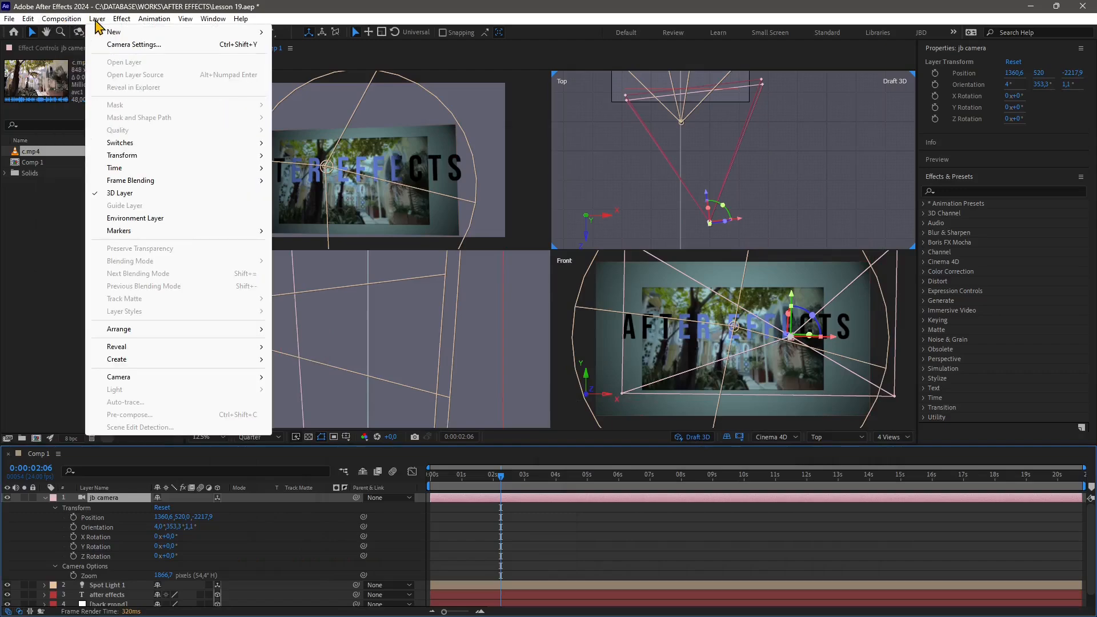
{"action": "left_click", "coordinate": [123, 44]}
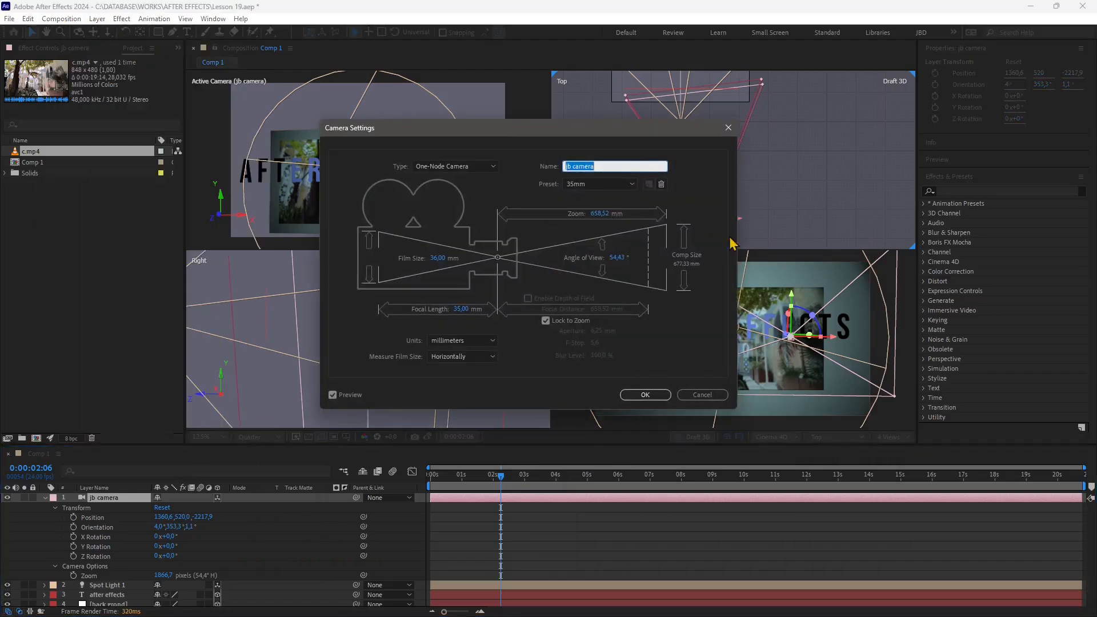
{"action": "left_click_drag", "start_coordinate": [564, 142], "coordinate": [323, 148]}
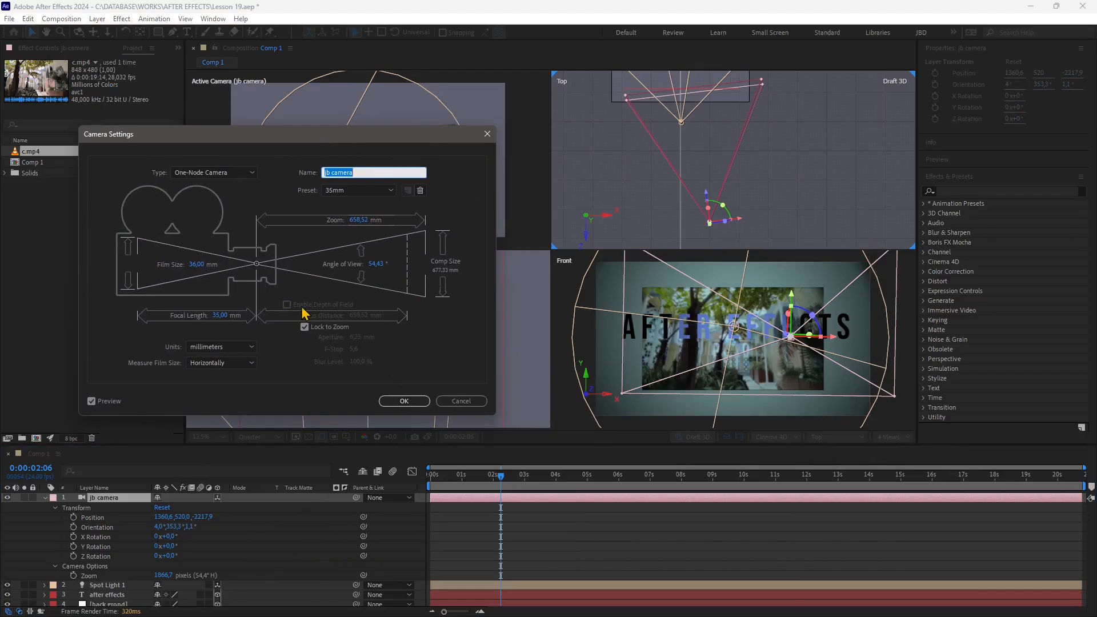
{"action": "left_click", "coordinate": [461, 401]}
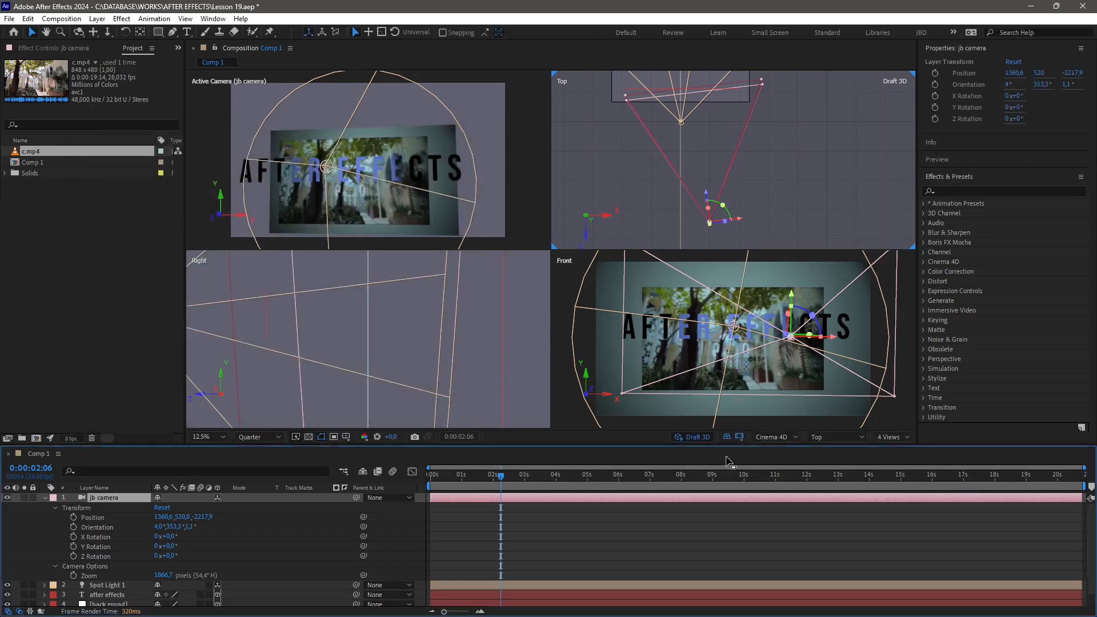
Switch the composition's 3D renderer to Classic 3D
{"action": "left_click", "coordinate": [774, 437]}
{"action": "left_click", "coordinate": [795, 451]}
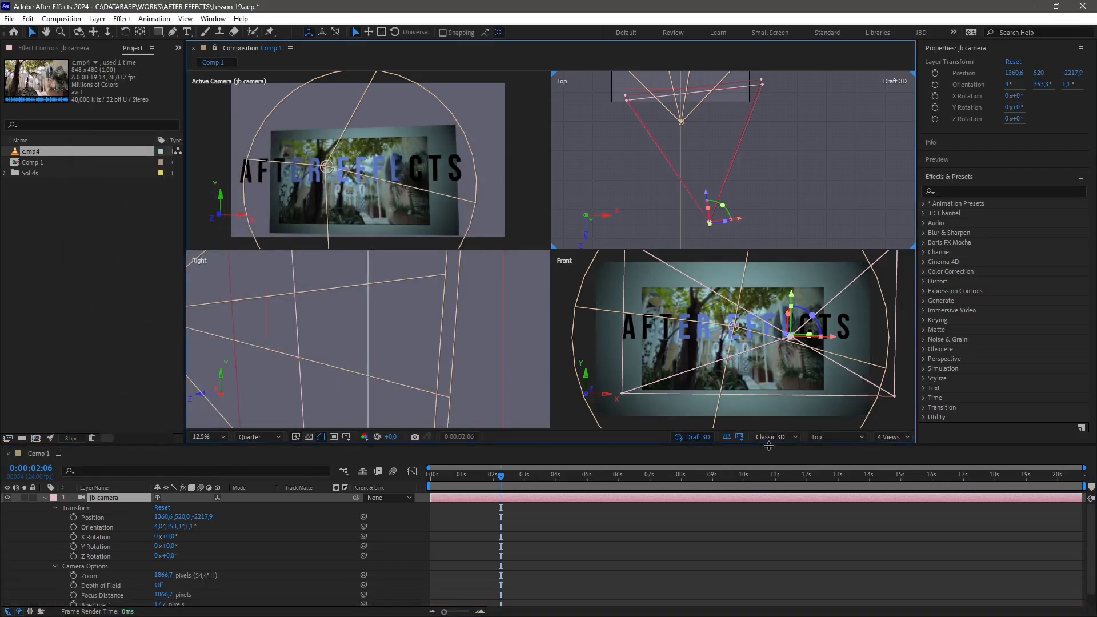